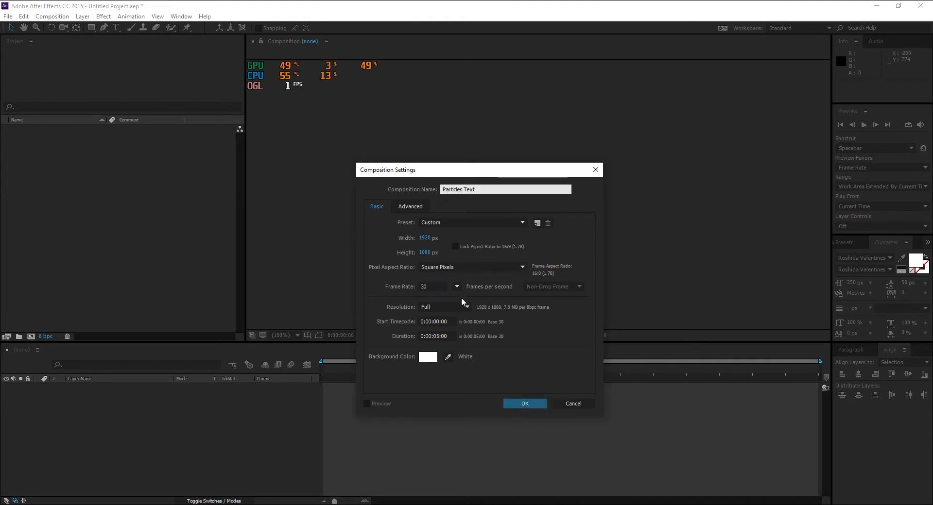
Create the Particles Text composition at 1920 x 1080, 30 fps, 5 seconds long, with a white background
{"action": "left_click", "coordinate": [535, 402]}
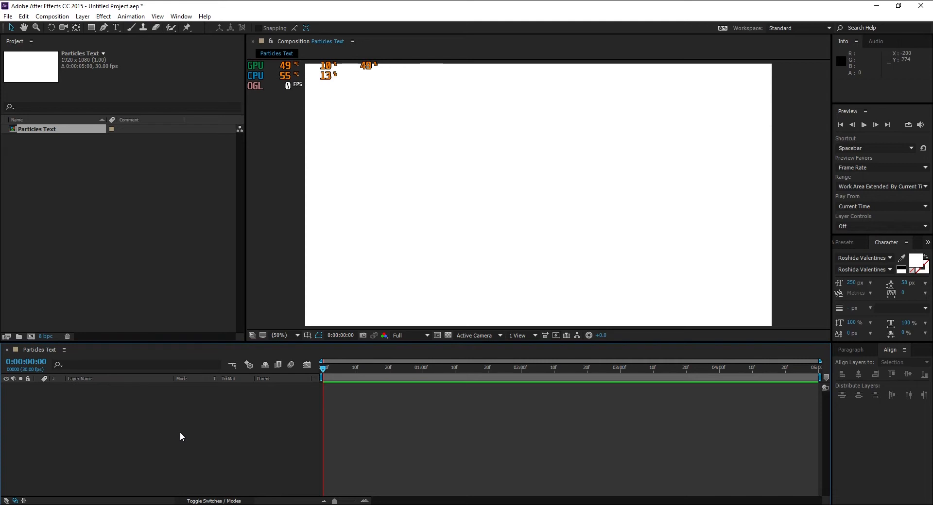
Create a composition-sized solid layer named Background in black (#000000)
{"action": "key", "text": "ctrl+y"}
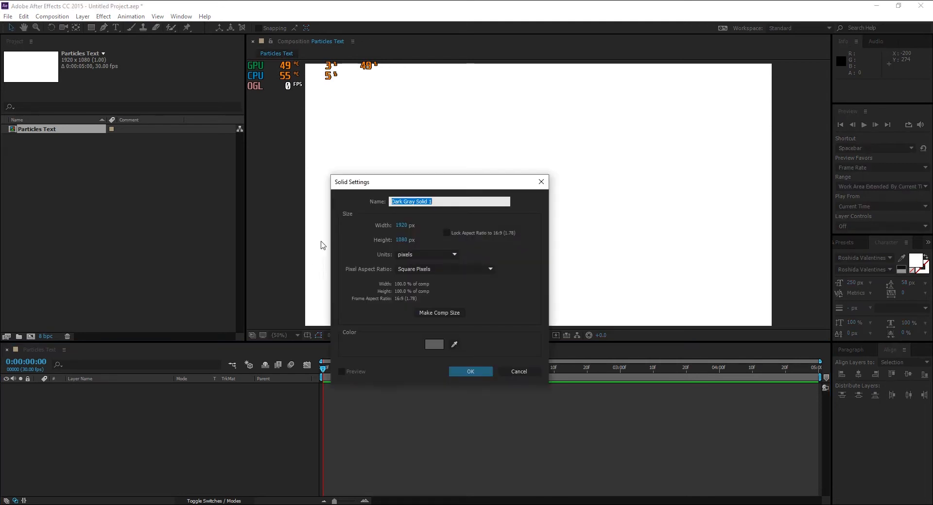
{"action": "left_click", "coordinate": [533, 372]}
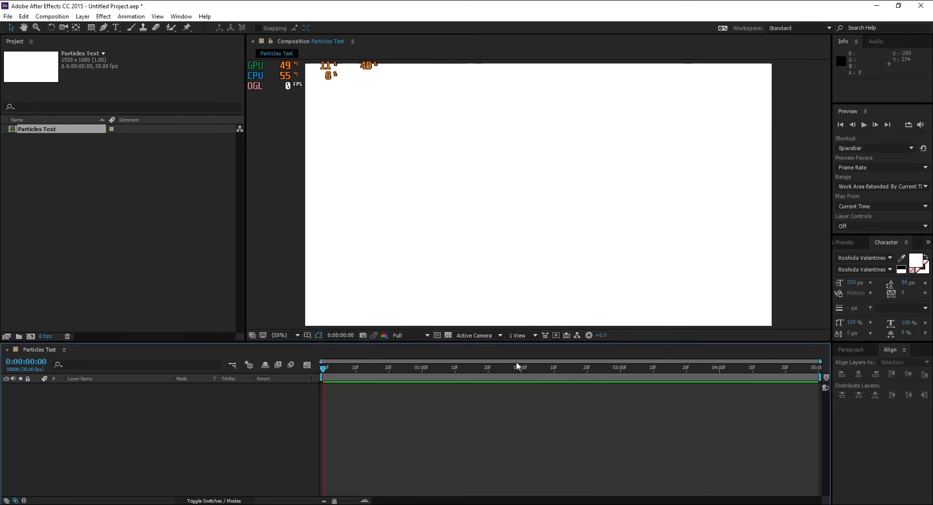
{"action": "left_click", "coordinate": [83, 16]}
{"action": "mouse_move", "coordinate": [218, 27]}
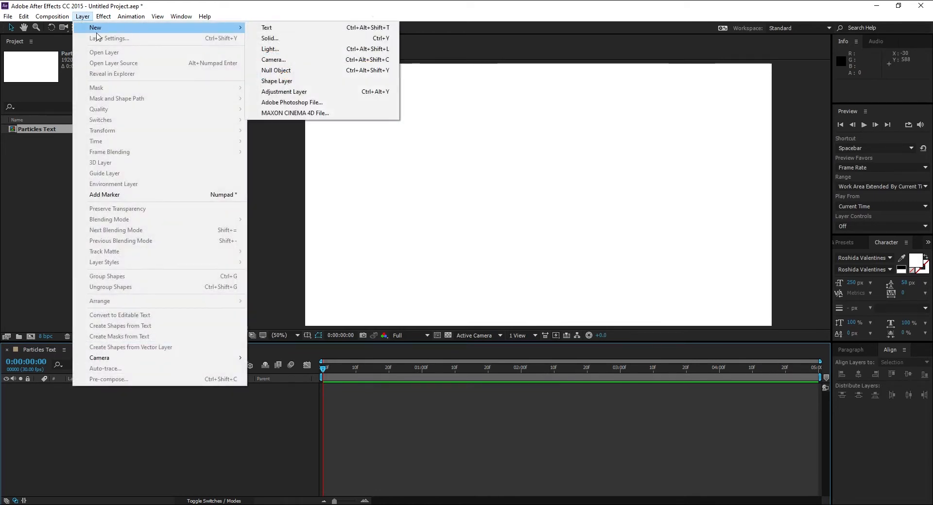
{"action": "left_click", "coordinate": [300, 40]}
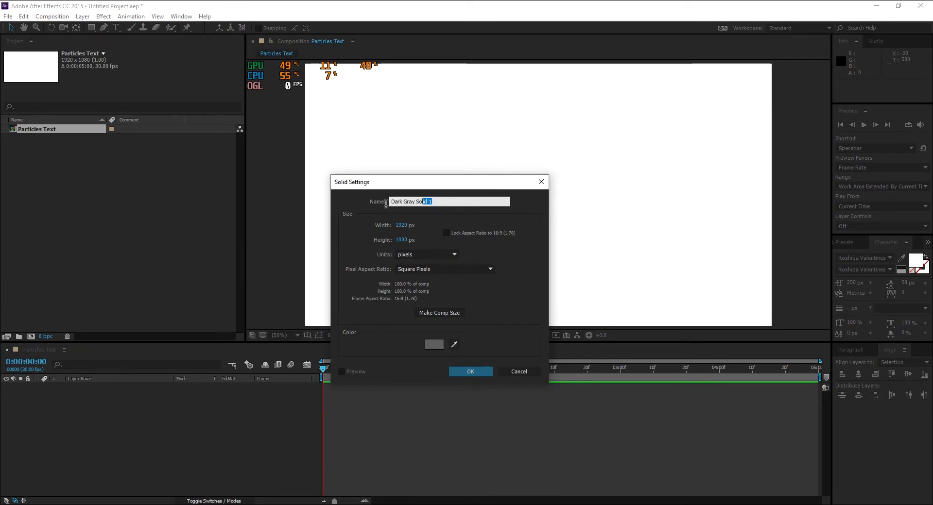
{"action": "type", "text": "Backg"}
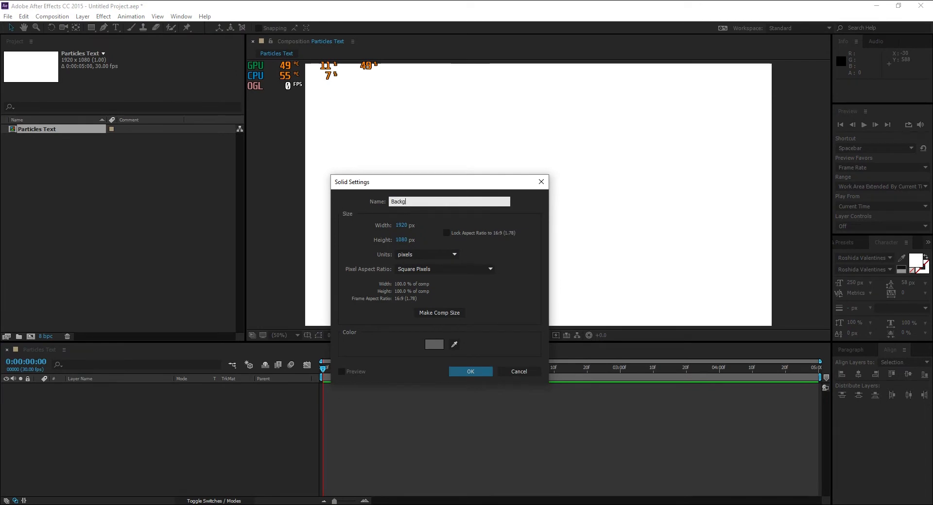
{"action": "type", "text": "round"}
{"action": "left_click", "coordinate": [434, 344]}
{"action": "type", "text": "000000"}
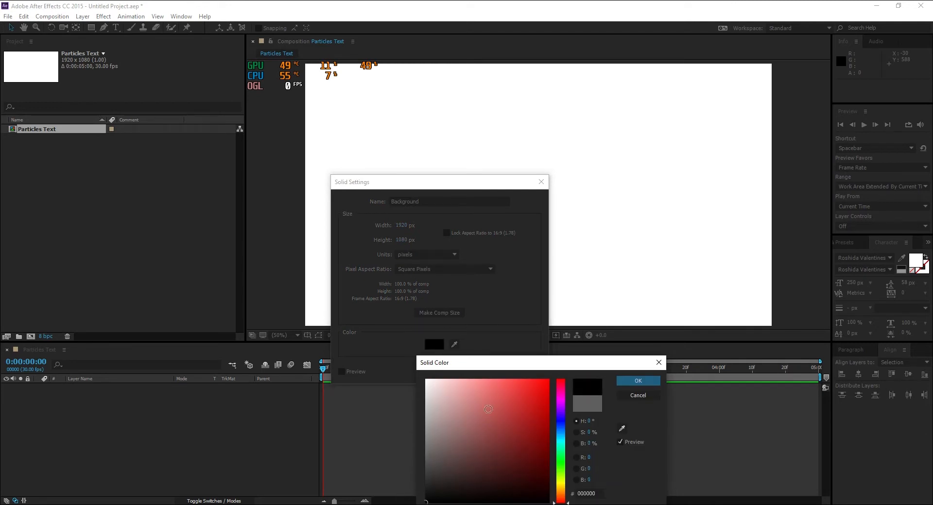
{"action": "left_click", "coordinate": [630, 383]}
{"action": "left_click", "coordinate": [470, 371]}
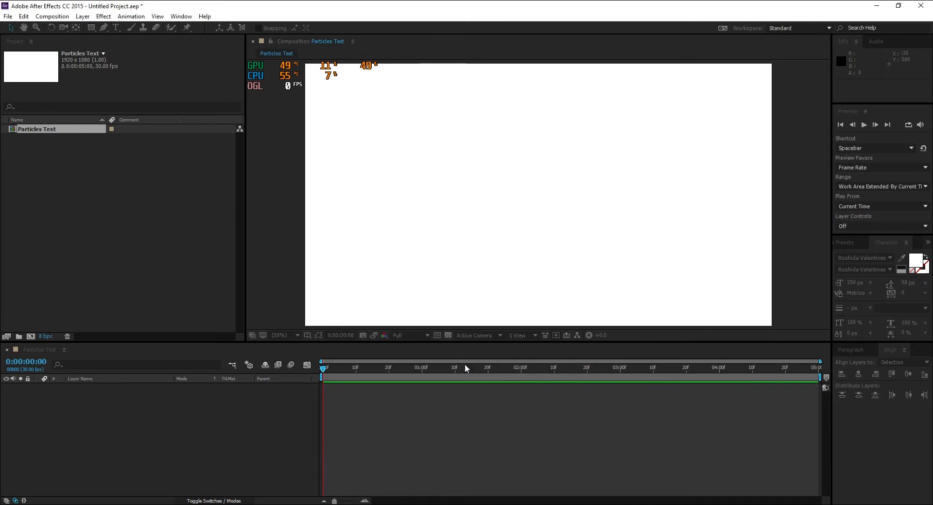
{"action": "left_click", "coordinate": [180, 449]}
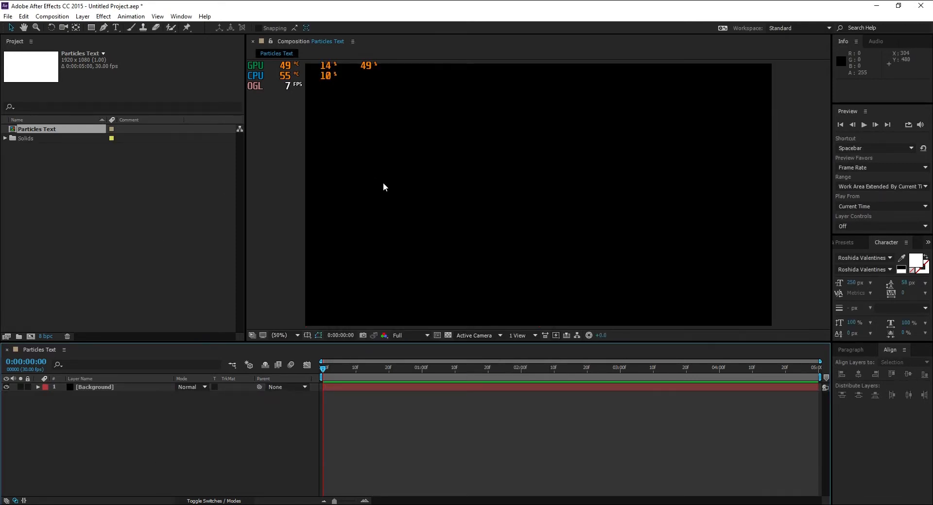
{"action": "left_click", "coordinate": [110, 286]}
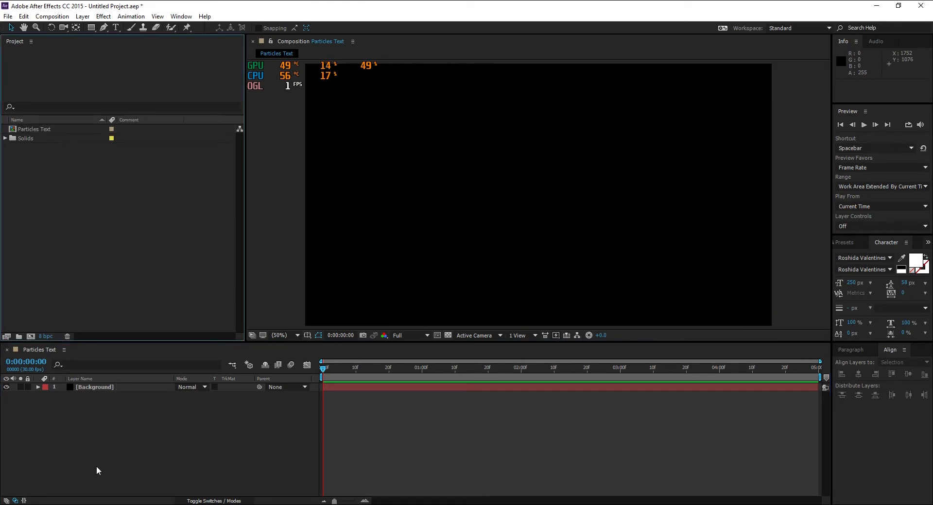
{"action": "left_click", "coordinate": [96, 465]}
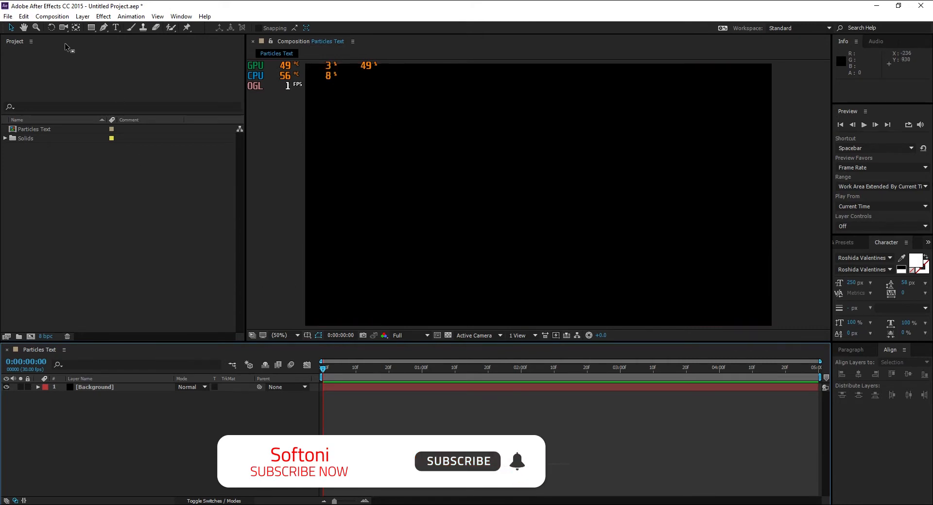
Add a text layer reading "Particles Text" to the composition
{"action": "left_click", "coordinate": [117, 28]}
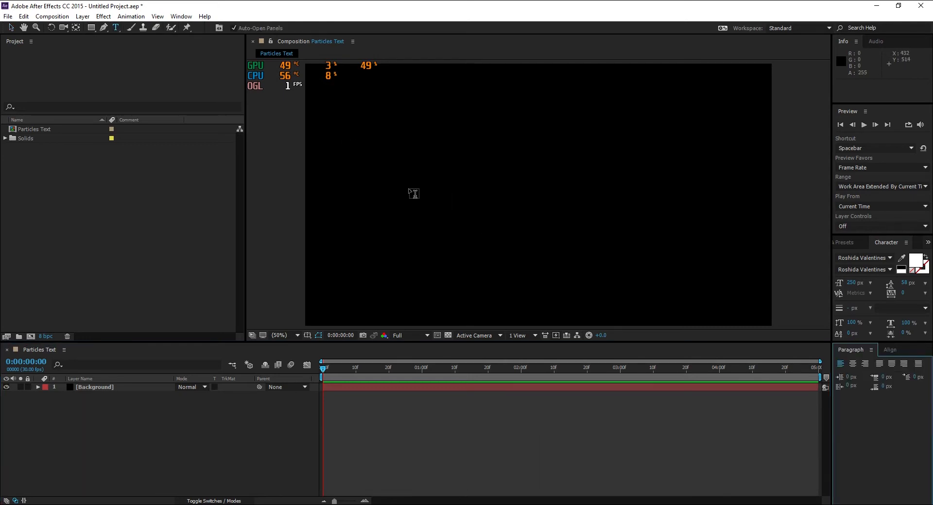
{"action": "left_click", "coordinate": [384, 184]}
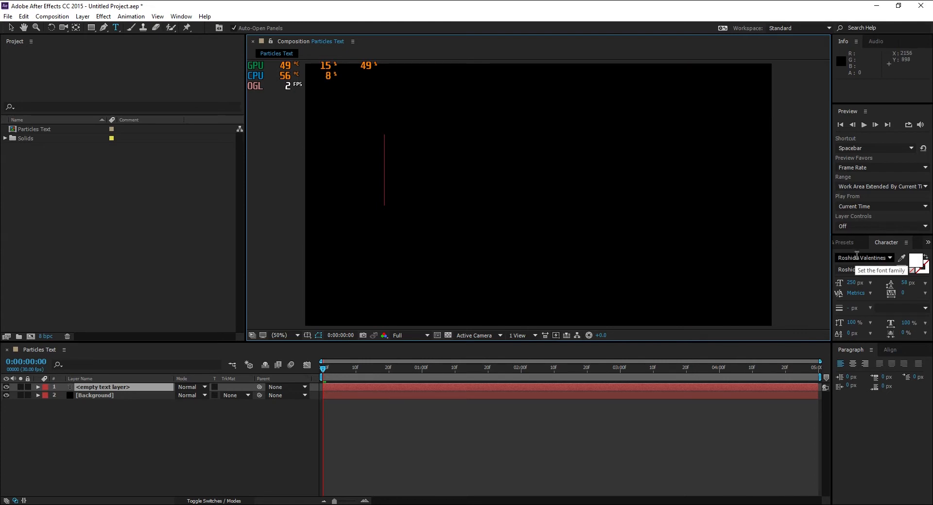
{"action": "double_click", "coordinate": [104, 388]}
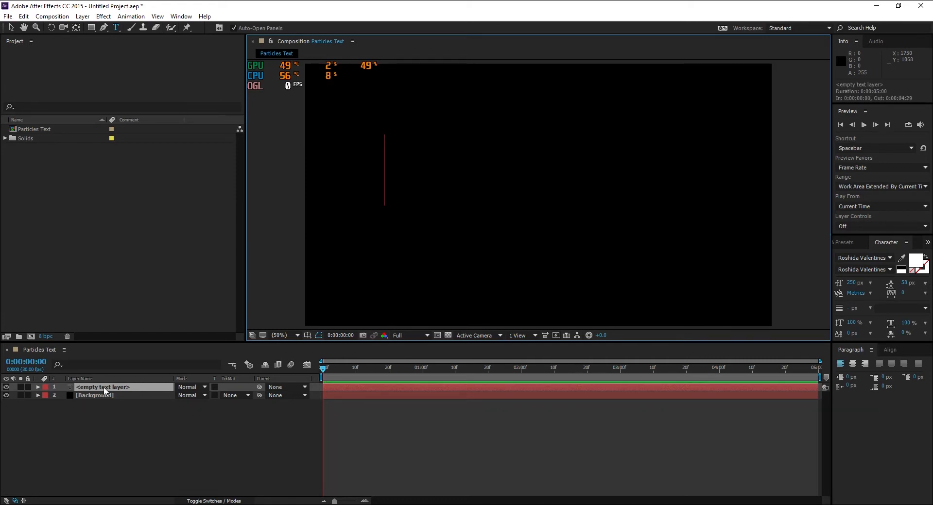
{"action": "type", "text": "Parti"}
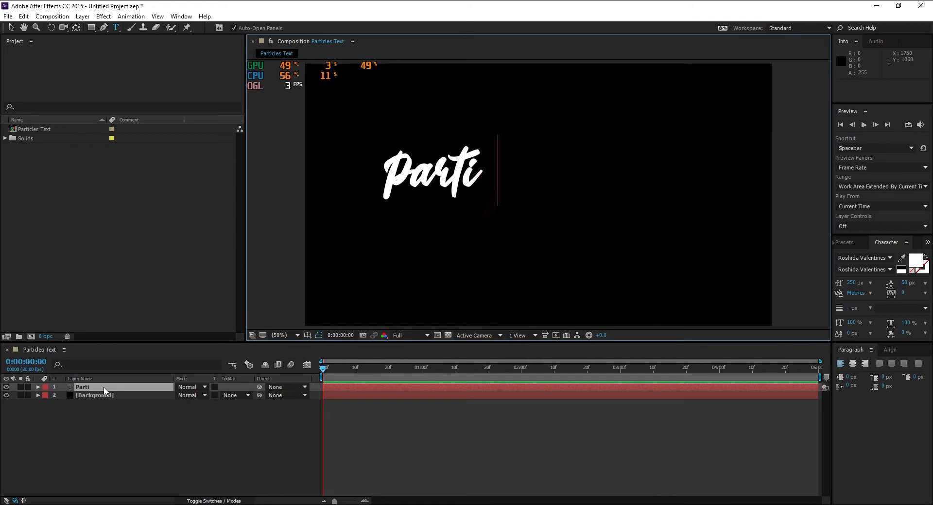
{"action": "type", "text": "cles Tex"}
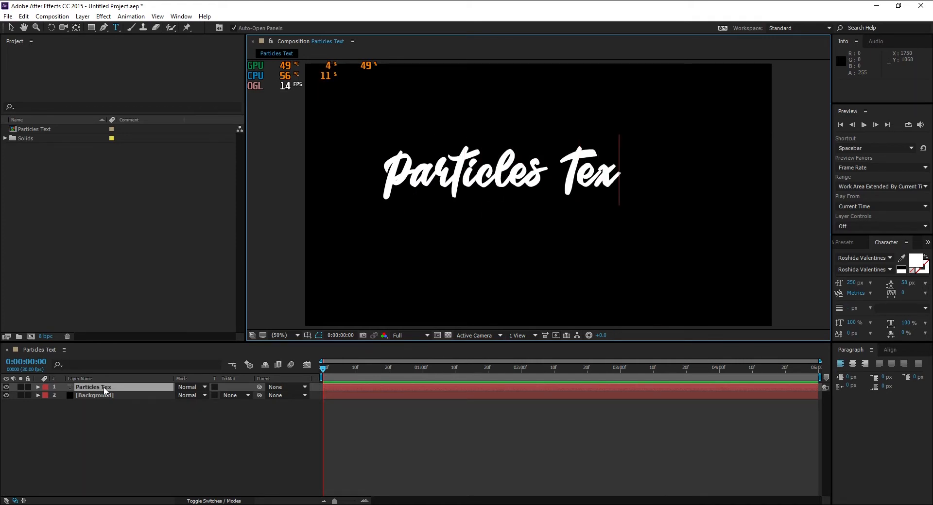
{"action": "type", "text": "t"}
{"action": "left_click", "coordinate": [104, 390]}
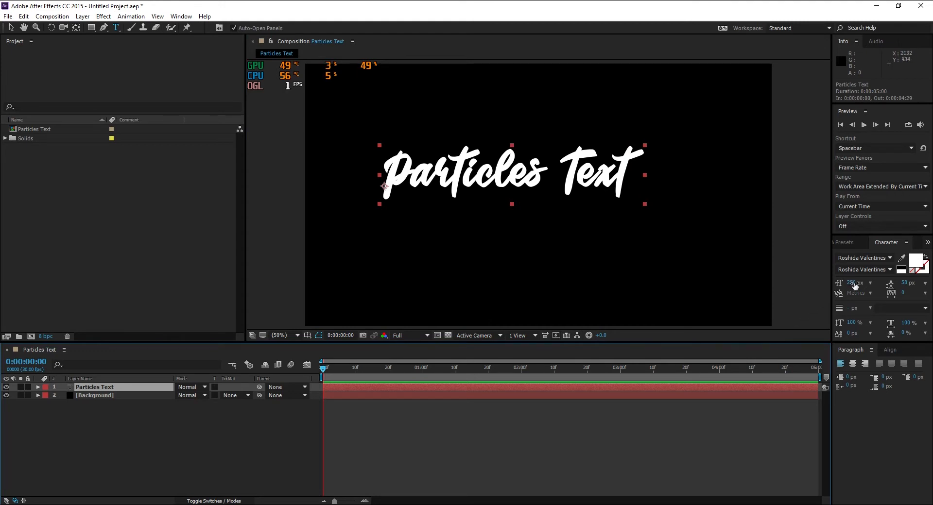
{"action": "left_click", "coordinate": [115, 429]}
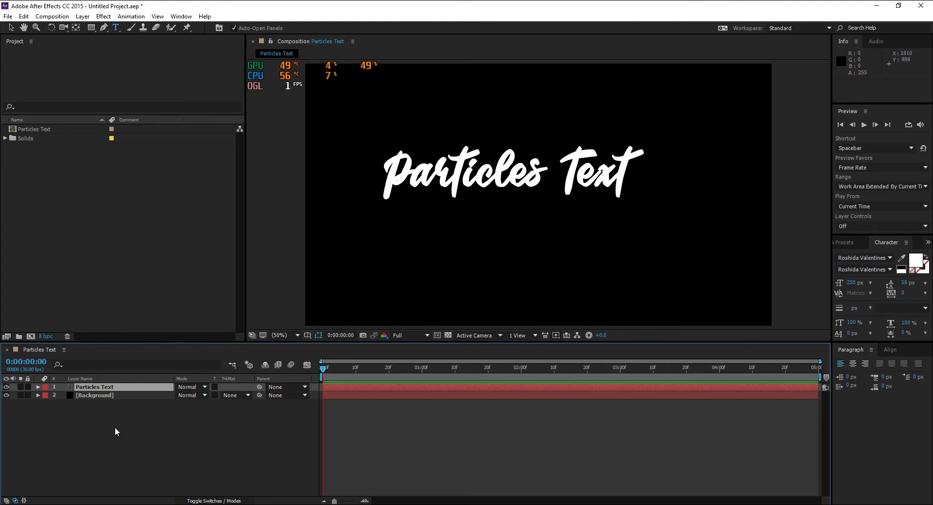
Set the font size of the Particles Text layer to 300 px
{"action": "left_click", "coordinate": [103, 395]}
{"action": "left_click", "coordinate": [103, 388]}
{"action": "double_click", "coordinate": [103, 388]}
{"action": "left_click", "coordinate": [855, 283]}
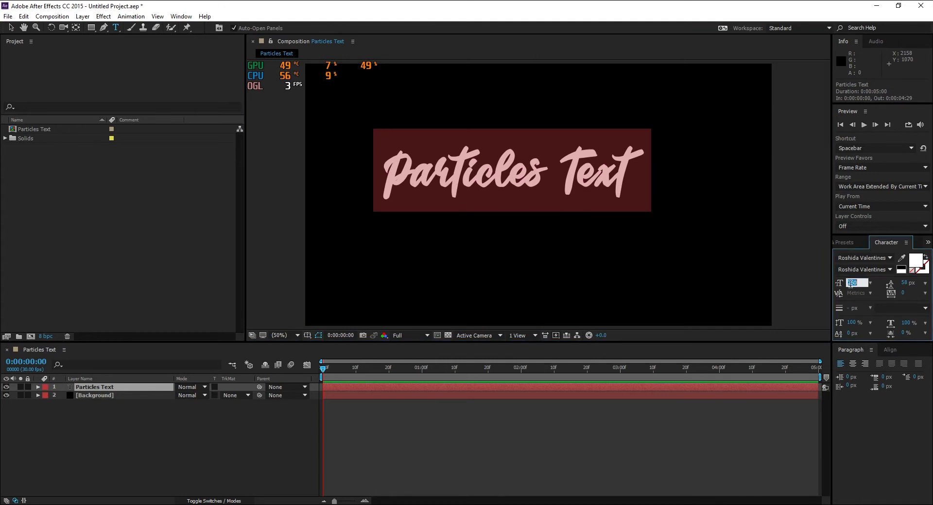
{"action": "type", "text": "300"}
{"action": "key", "text": "Return"}
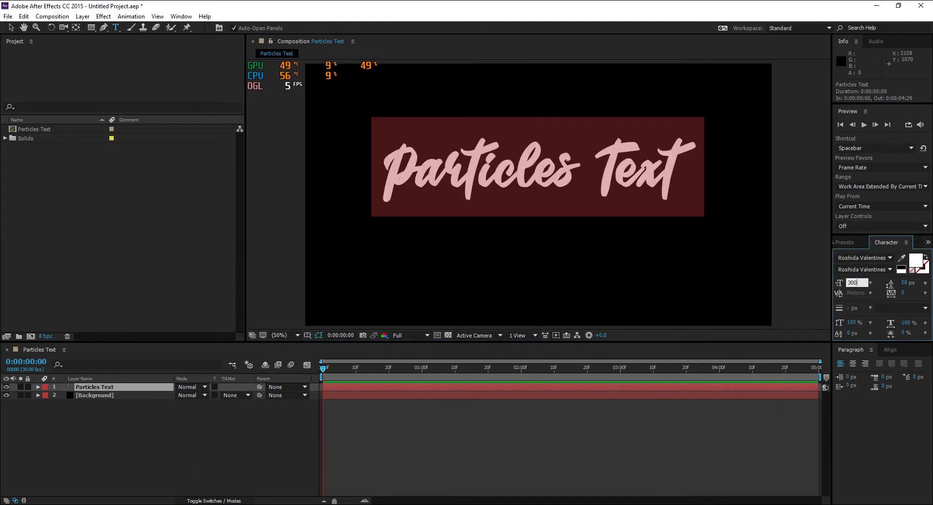
{"action": "left_click", "coordinate": [143, 459]}
Center the Particles Text layer horizontally and vertically in the composition
{"action": "left_click", "coordinate": [96, 386]}
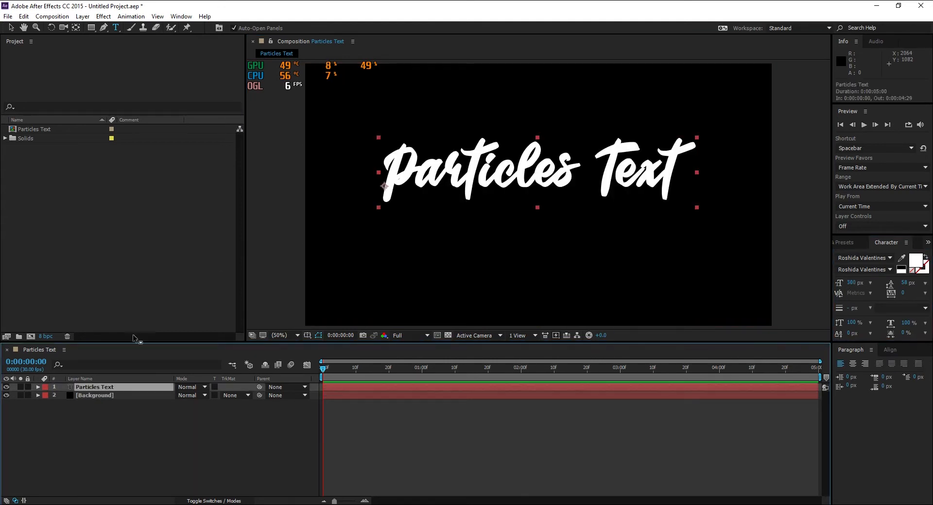
{"action": "left_click", "coordinate": [889, 349]}
{"action": "left_click", "coordinate": [858, 374]}
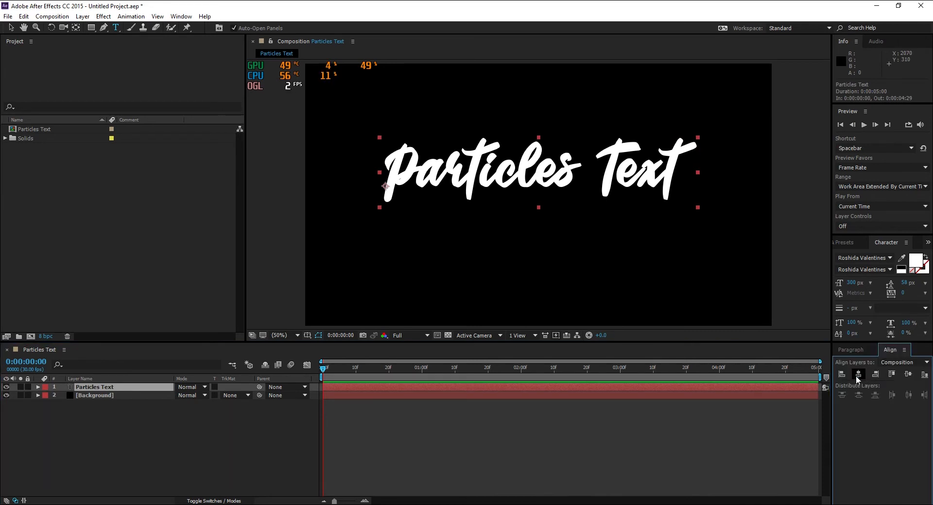
{"action": "left_click", "coordinate": [909, 374]}
{"action": "left_click", "coordinate": [158, 430]}
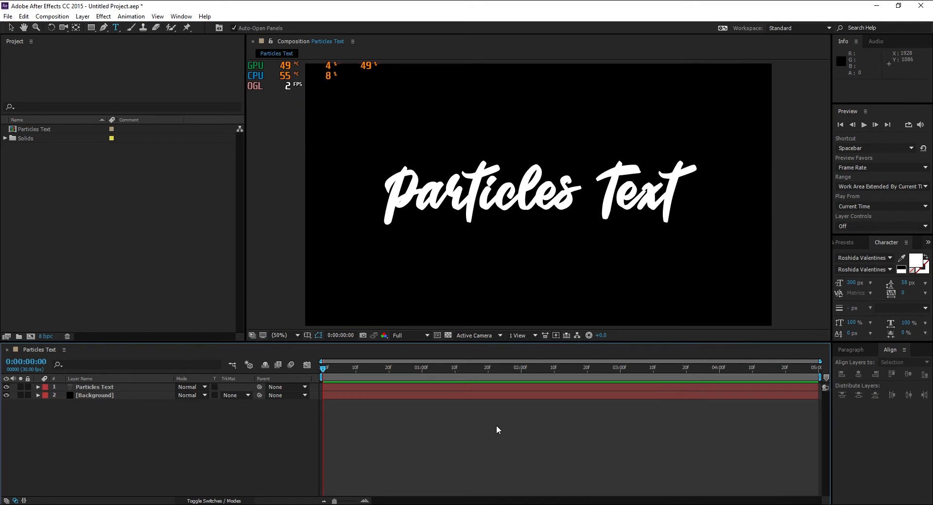
Apply the CC Particle Systems II effect to the Particles Text layer and scrub to 0:00:00:27 to view it
{"action": "left_click", "coordinate": [845, 241]}
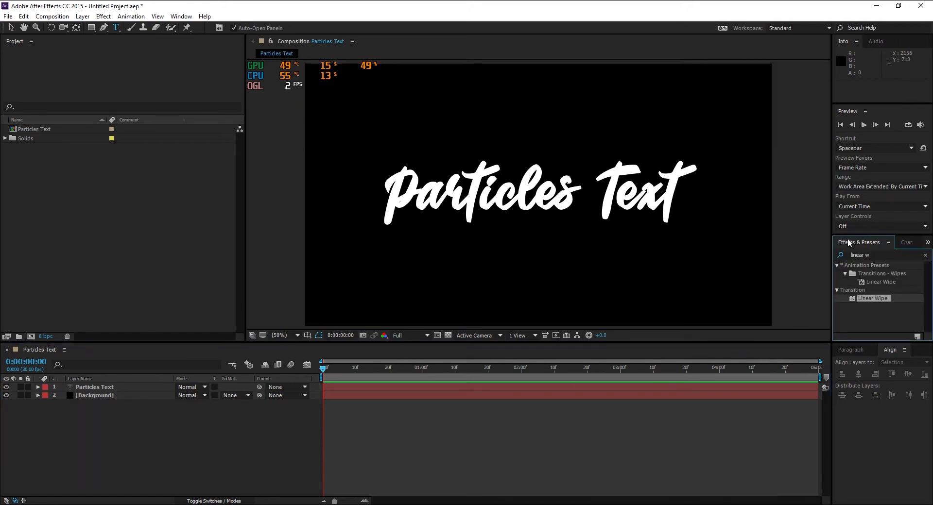
{"action": "left_click", "coordinate": [880, 255]}
{"action": "key", "text": "BackSpace"}
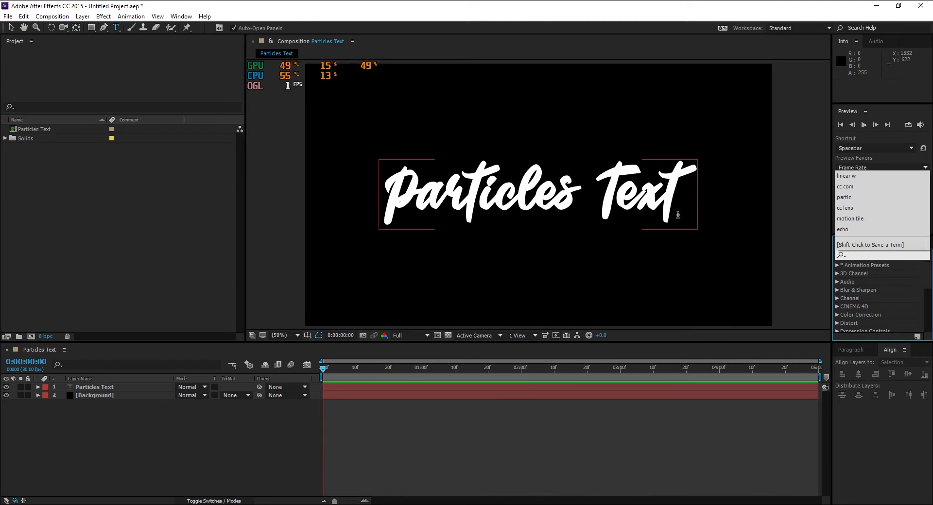
{"action": "type", "text": "partic"}
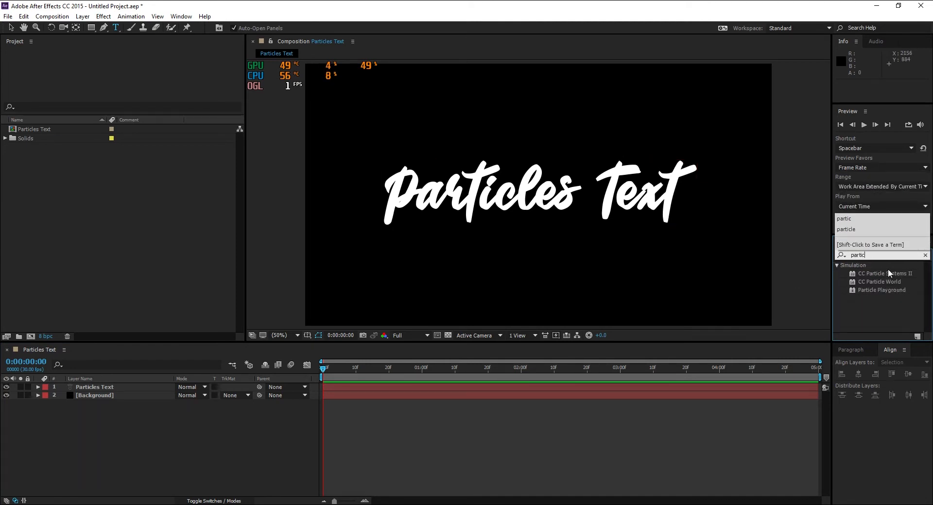
{"action": "left_click_drag", "start_coordinate": [888, 271], "coordinate": [109, 390]}
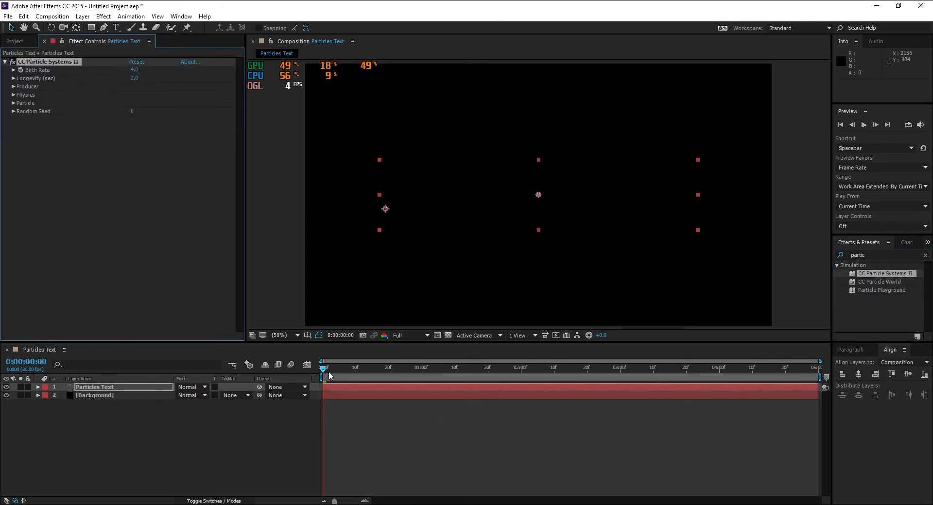
{"action": "left_click_drag", "start_coordinate": [340, 369], "coordinate": [412, 368]}
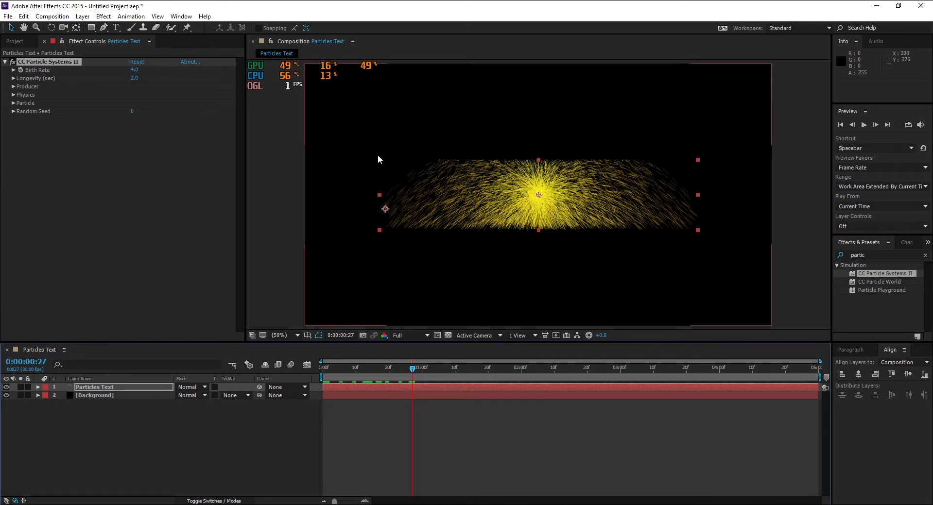
Add the CC Composite effect to the text layer, collapse both effects, and order CC Particle Systems II below CC Composite
{"action": "left_click", "coordinate": [870, 255]}
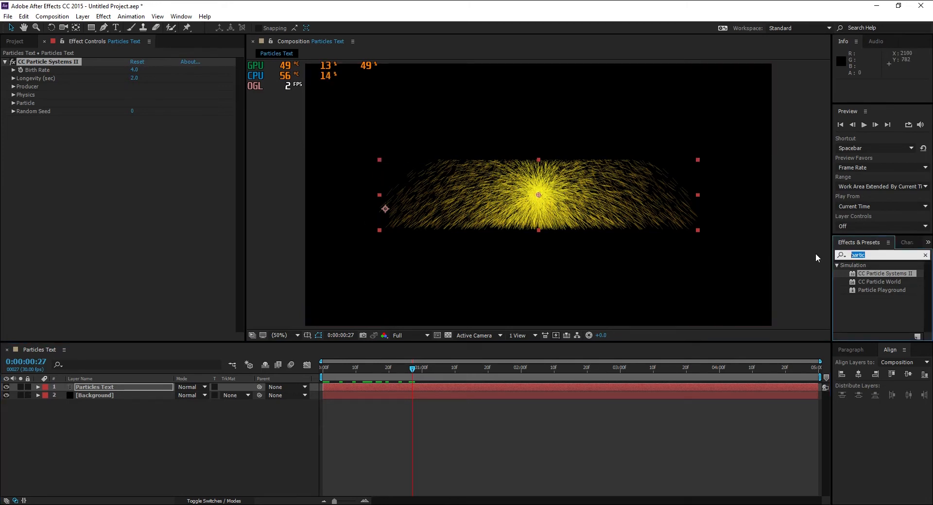
{"action": "type", "text": "cc com"}
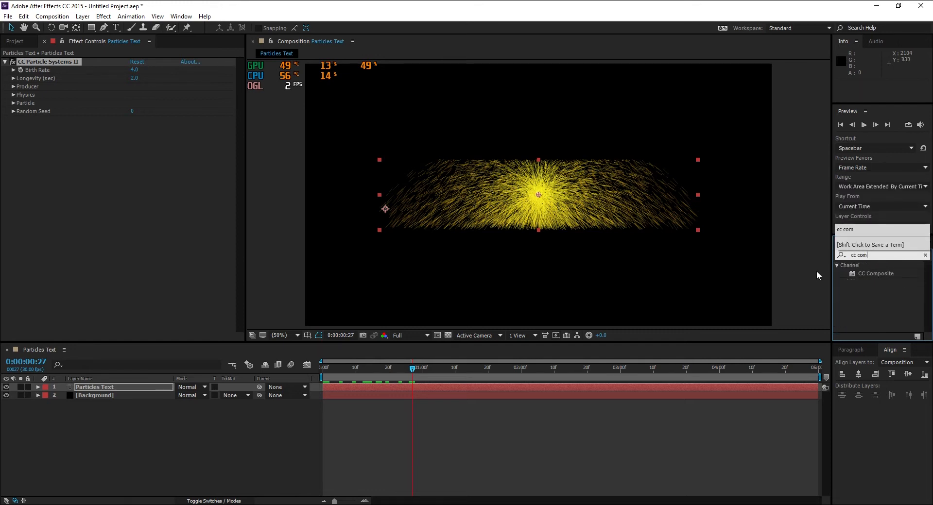
{"action": "left_click_drag", "start_coordinate": [881, 274], "coordinate": [77, 63]}
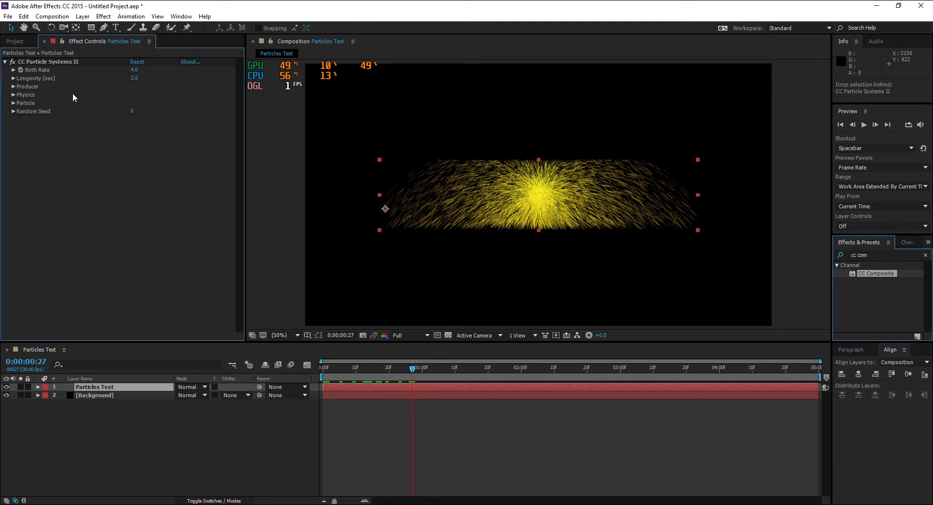
{"action": "left_click", "coordinate": [5, 62]}
{"action": "left_click", "coordinate": [5, 70]}
{"action": "left_click_drag", "start_coordinate": [49, 62], "coordinate": [86, 170]}
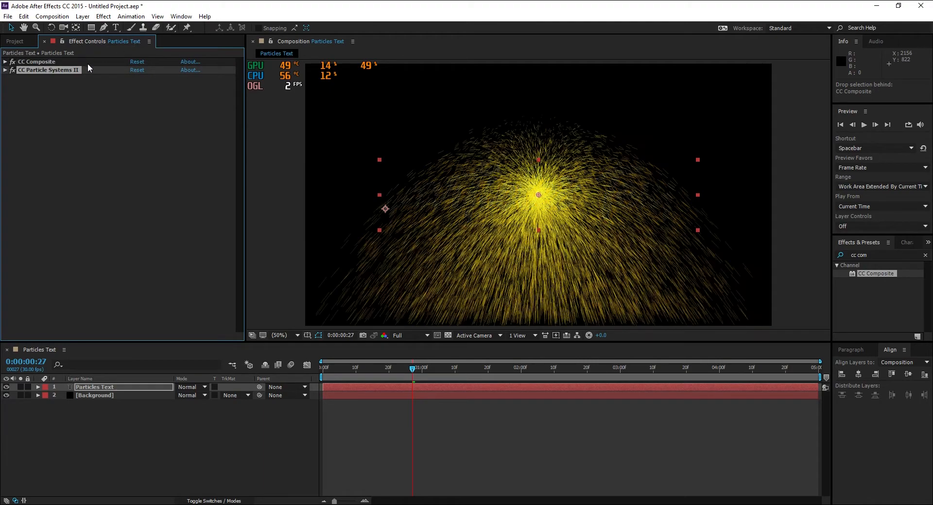
{"action": "left_click", "coordinate": [62, 119]}
Preview the particle animation and scrub the timeline to 0:00:01:24
{"action": "key", "text": "space"}
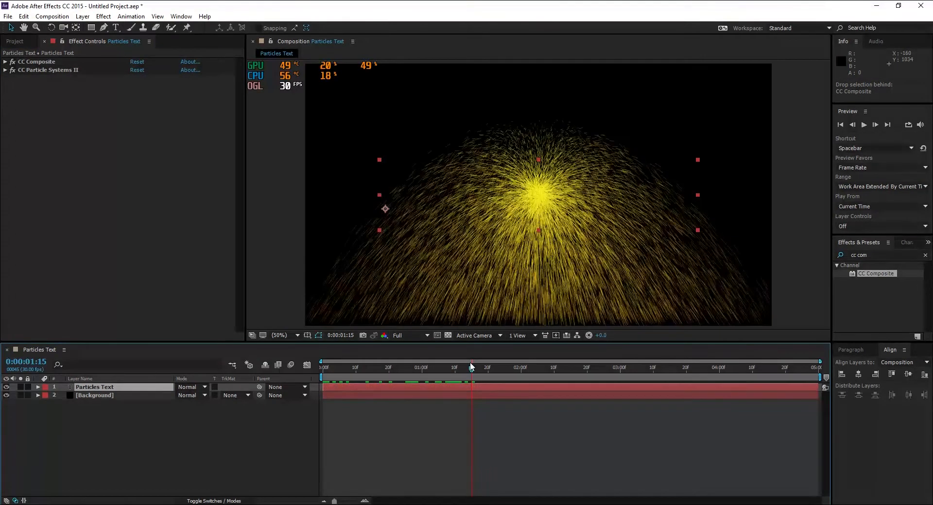
{"action": "left_click_drag", "start_coordinate": [470, 368], "coordinate": [501, 367]}
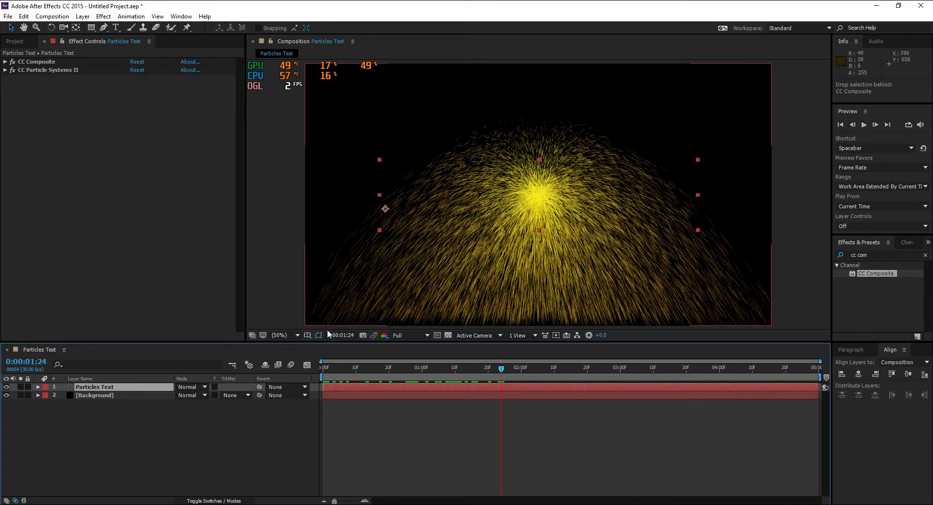
{"action": "left_click", "coordinate": [144, 461]}
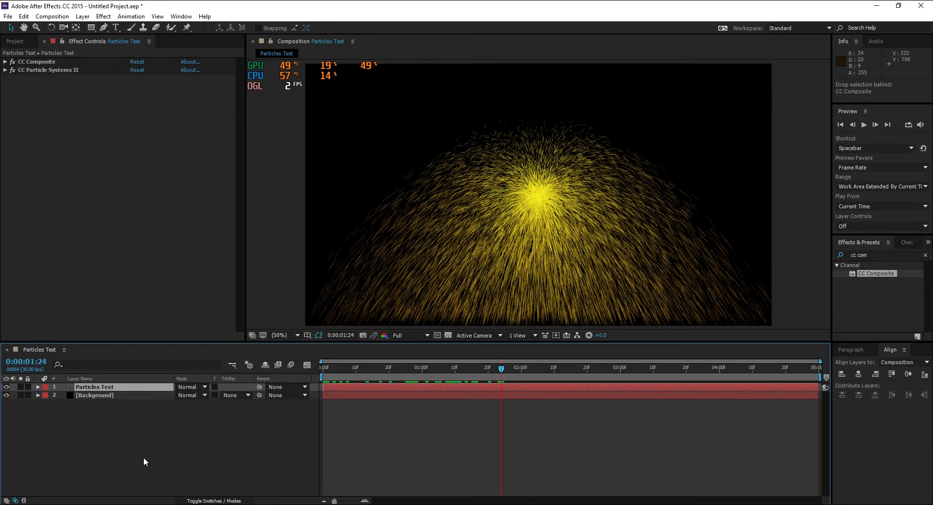
Expand CC Particle Systems II and its Birth Rate, Longevity, Producer, Physics and Particle settings
{"action": "left_click", "coordinate": [4, 70]}
{"action": "left_click", "coordinate": [13, 79]}
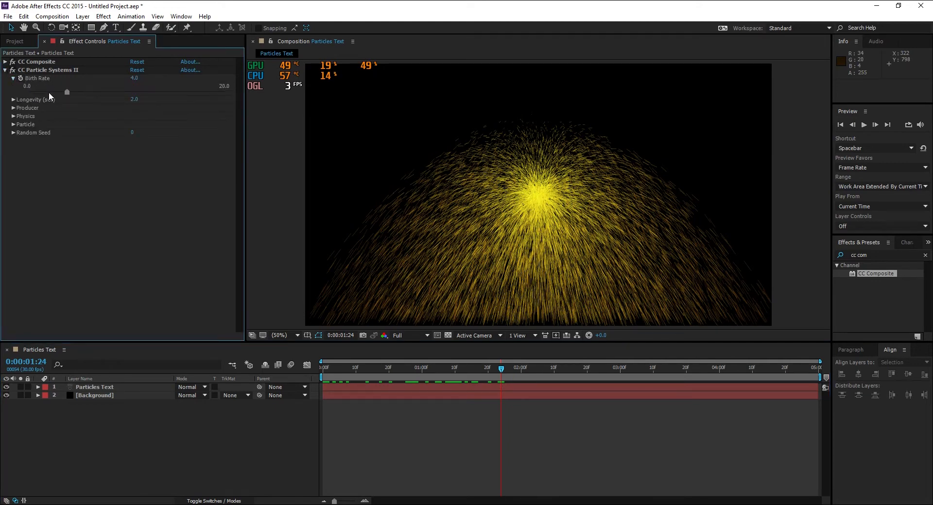
{"action": "left_click", "coordinate": [14, 99]}
{"action": "left_click", "coordinate": [13, 121]}
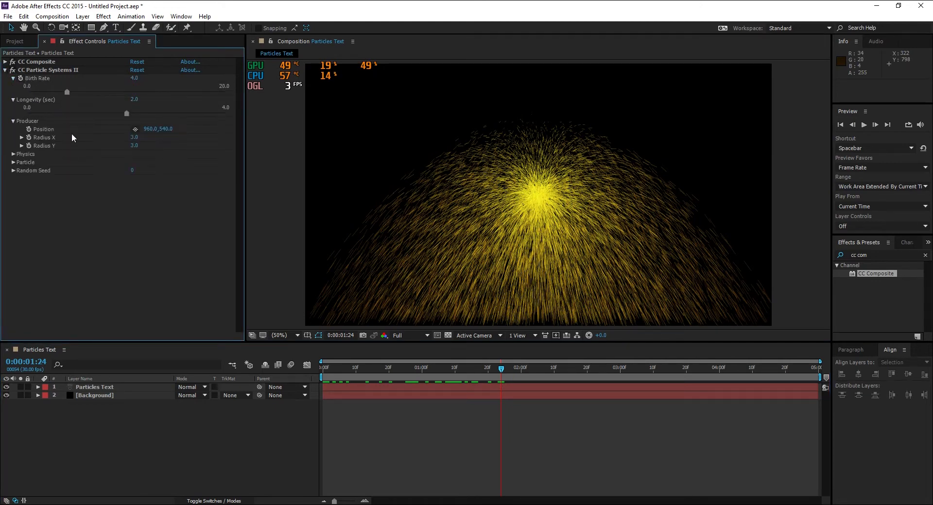
{"action": "left_click", "coordinate": [13, 154]}
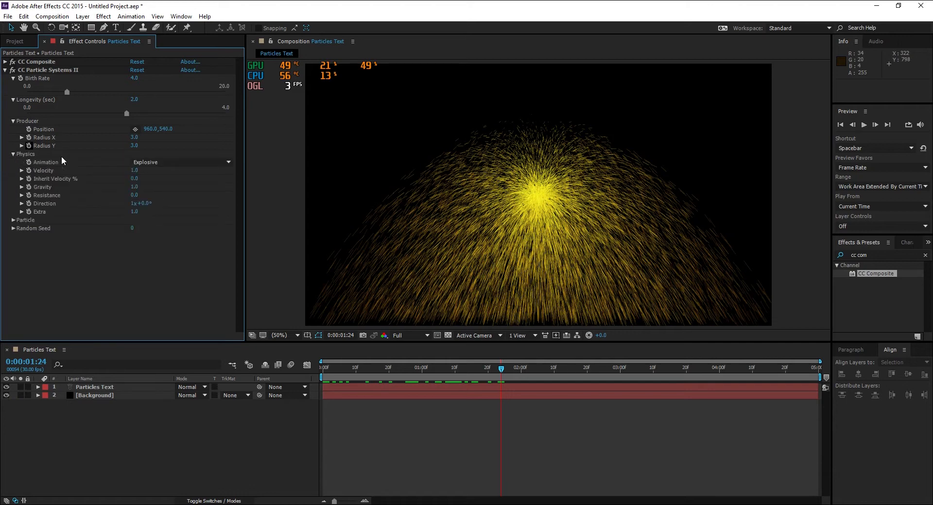
{"action": "left_click", "coordinate": [13, 220]}
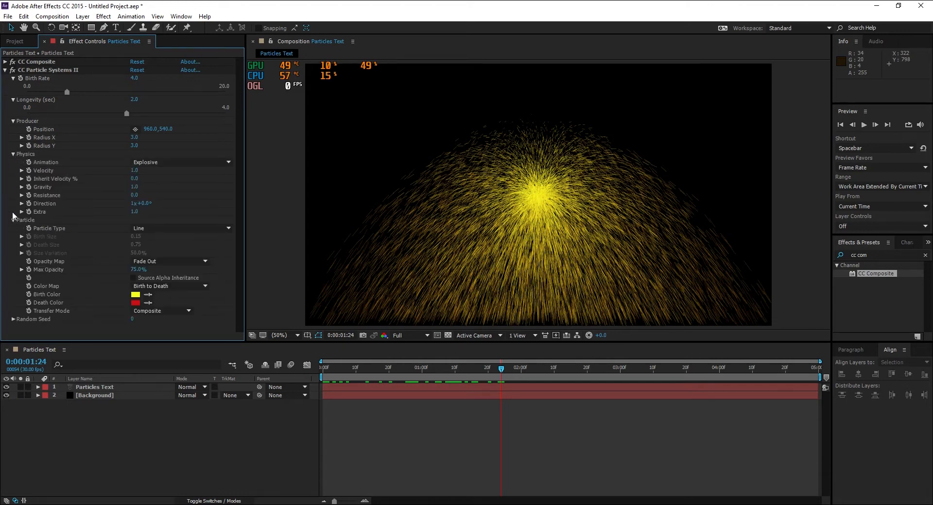
Set the particle Birth Rate to 25 and the Longevity to 1.5 seconds
{"action": "left_click", "coordinate": [134, 78]}
{"action": "type", "text": "25"}
{"action": "left_click", "coordinate": [253, 455]}
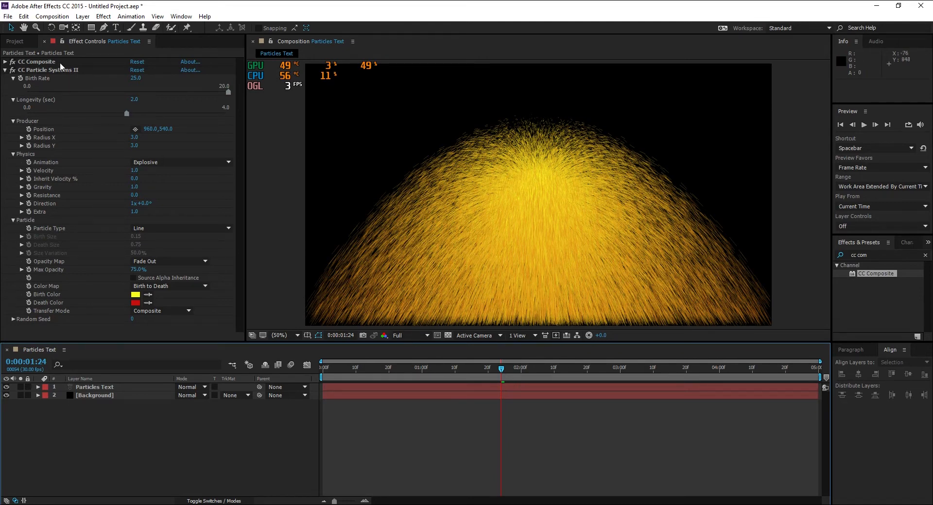
{"action": "left_click", "coordinate": [134, 99]}
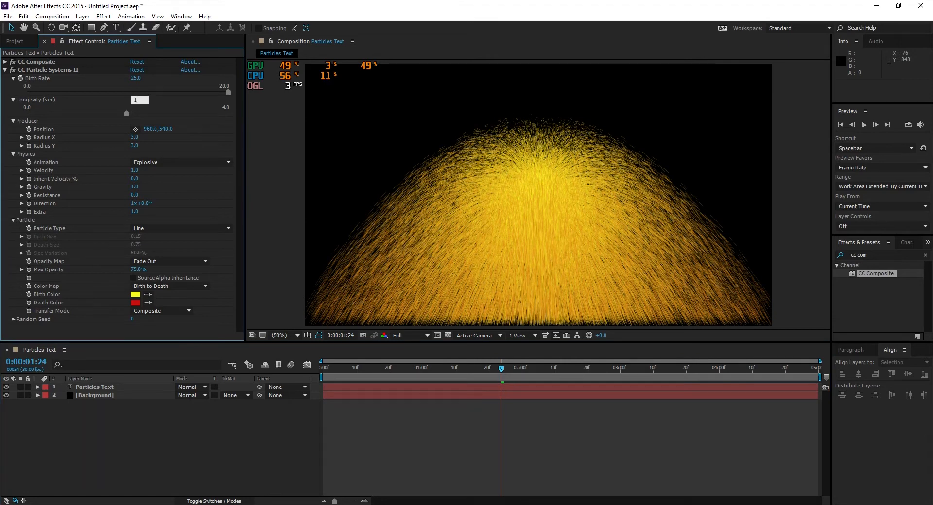
{"action": "left_click", "coordinate": [176, 444]}
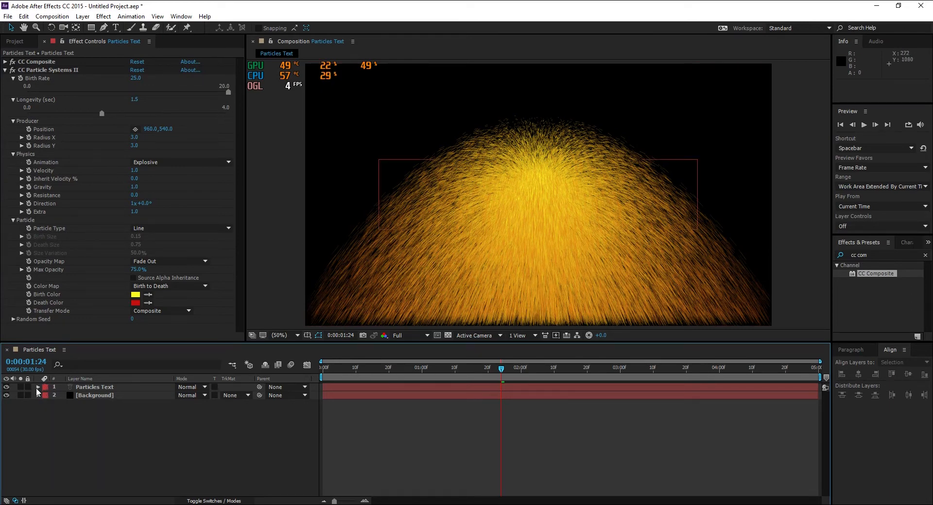
At 0:00:00:00, enable keyframing for the Producer Position and set its X value to 0
{"action": "left_click", "coordinate": [325, 371]}
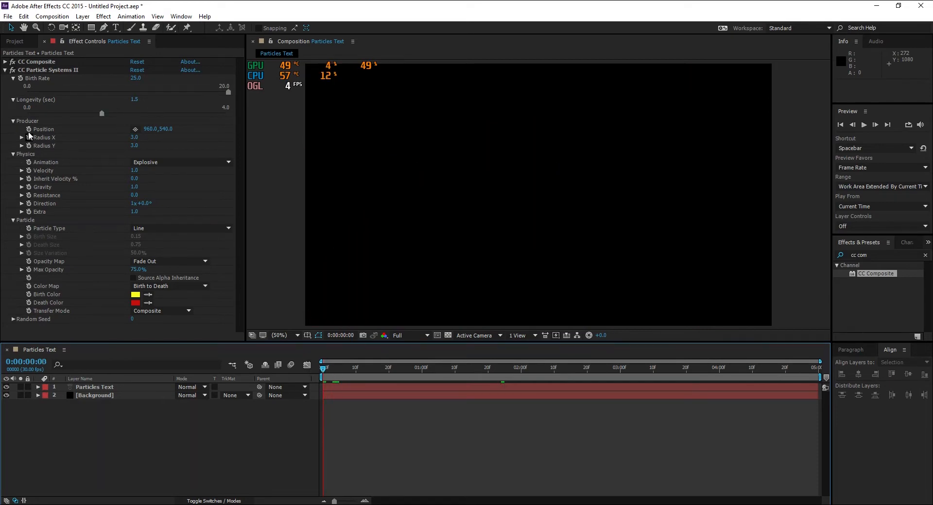
{"action": "left_click", "coordinate": [30, 128]}
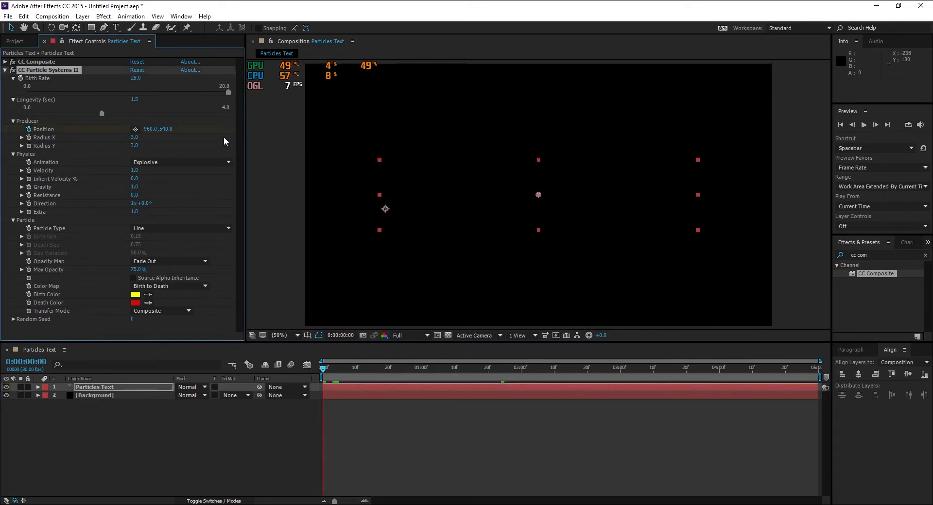
{"action": "left_click", "coordinate": [151, 129]}
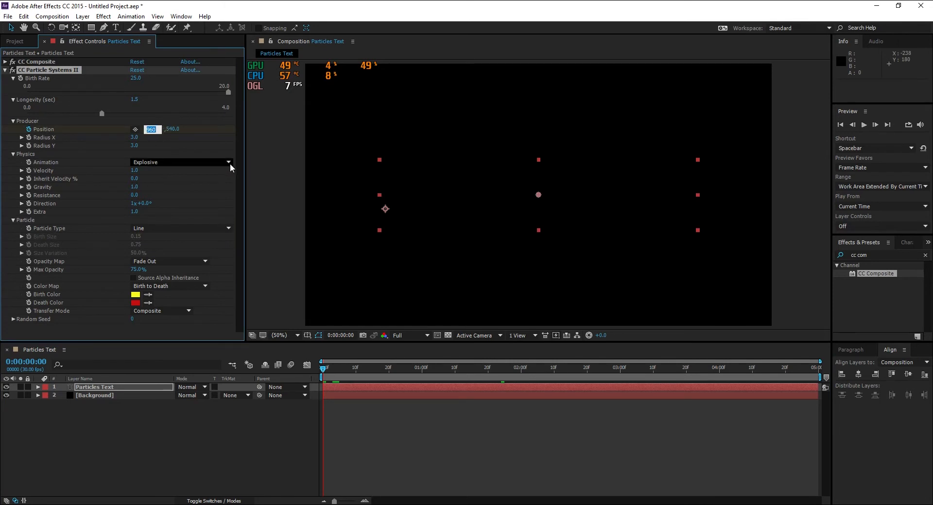
{"action": "type", "text": "0"}
{"action": "left_click", "coordinate": [251, 448]}
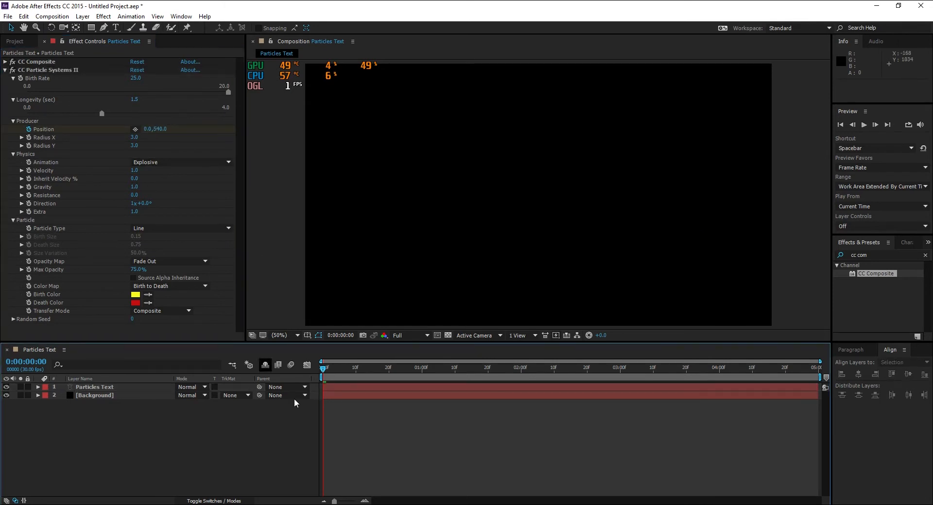
At 0:00:04:00, set the Producer Position X value to 2000, then preview the movement and scrub to 0:00:01:11
{"action": "left_click_drag", "start_coordinate": [323, 372], "coordinate": [719, 379]}
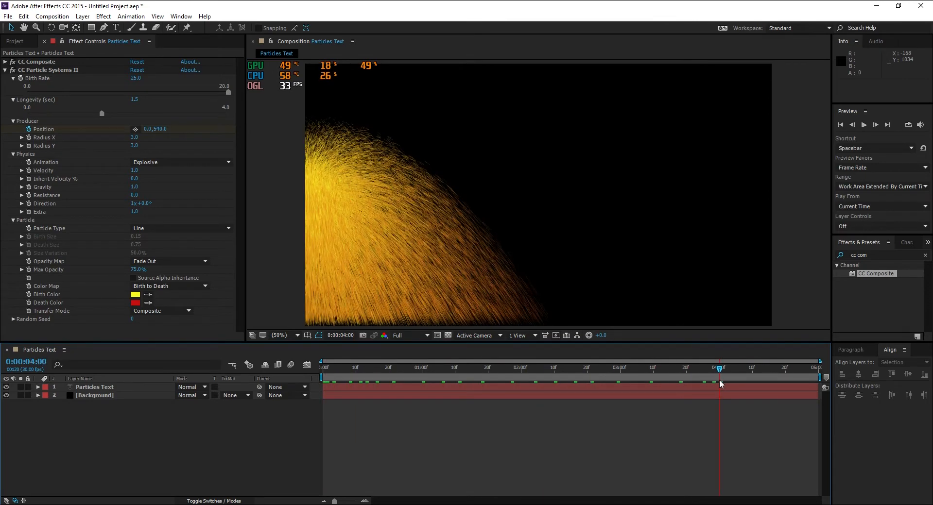
{"action": "left_click", "coordinate": [148, 129]}
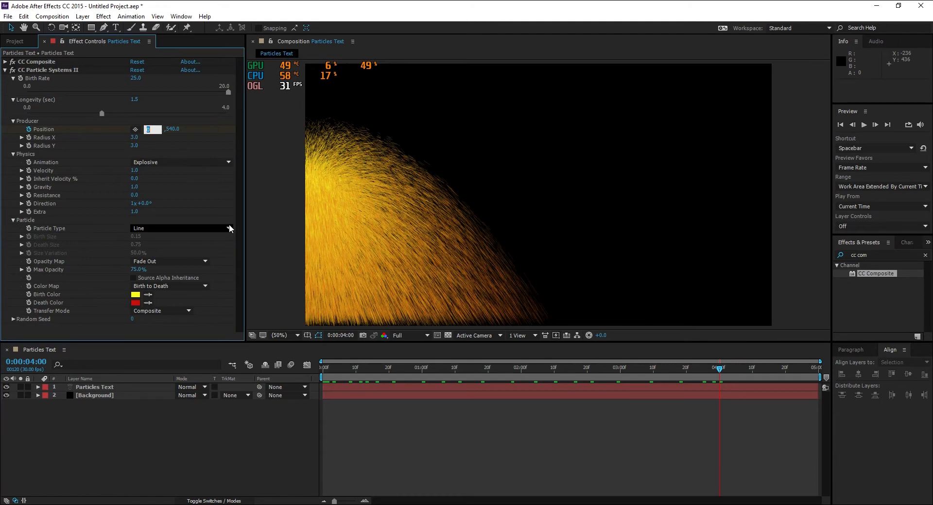
{"action": "type", "text": "2000"}
{"action": "left_click", "coordinate": [241, 474]}
{"action": "key", "text": "space"}
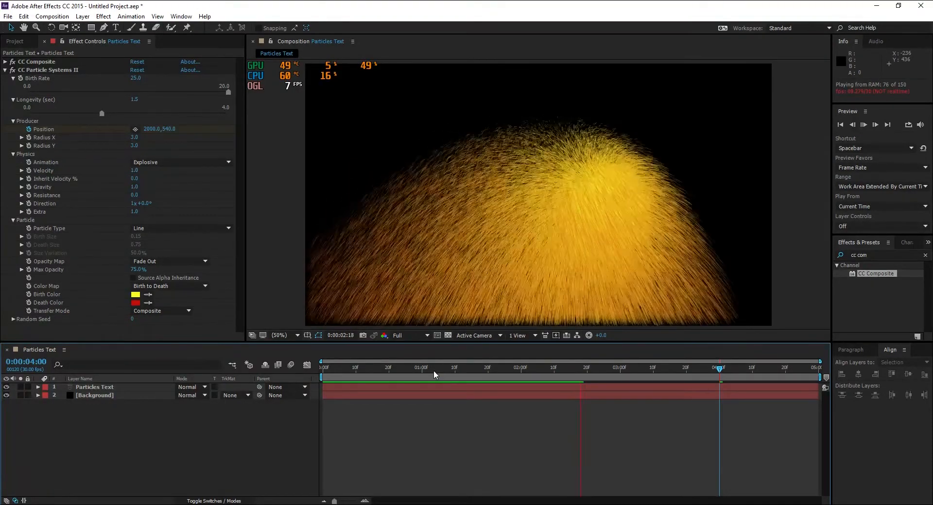
{"action": "left_click_drag", "start_coordinate": [433, 371], "coordinate": [458, 381]}
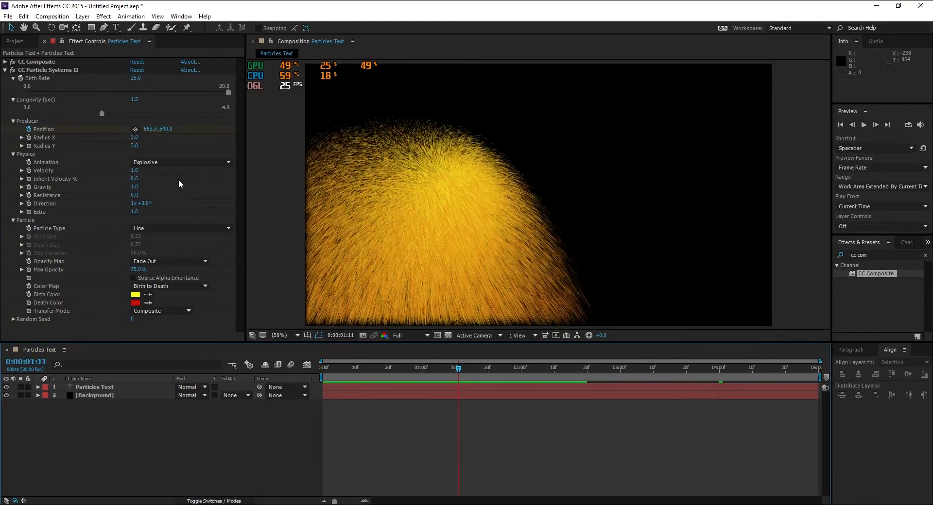
Set the Producer's Radius X to 1 and Radius Y to 25, and scrub through to 0:00:03:05
{"action": "left_click", "coordinate": [131, 137]}
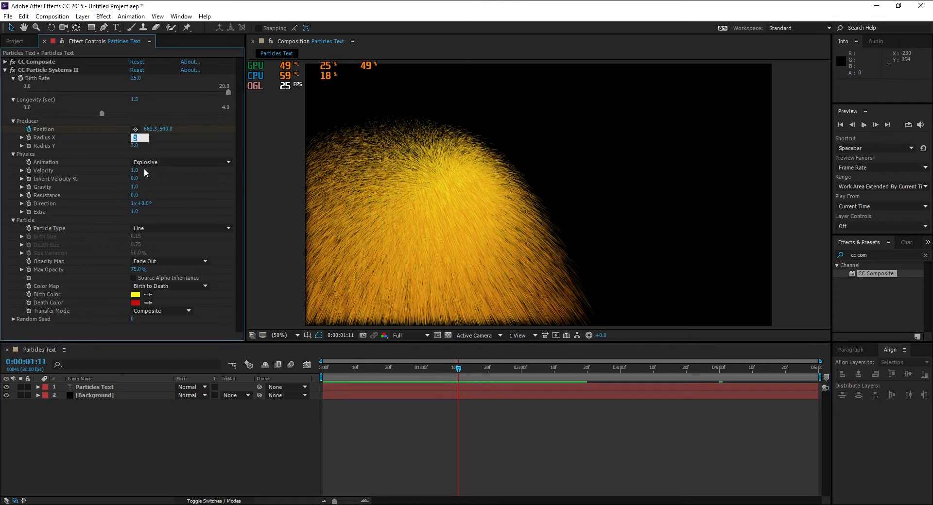
{"action": "left_click", "coordinate": [136, 441]}
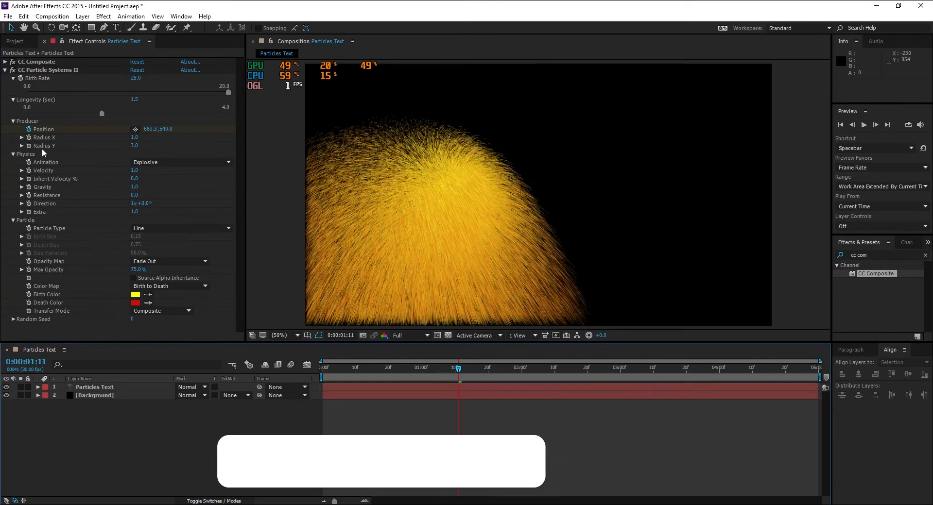
{"action": "left_click", "coordinate": [134, 145]}
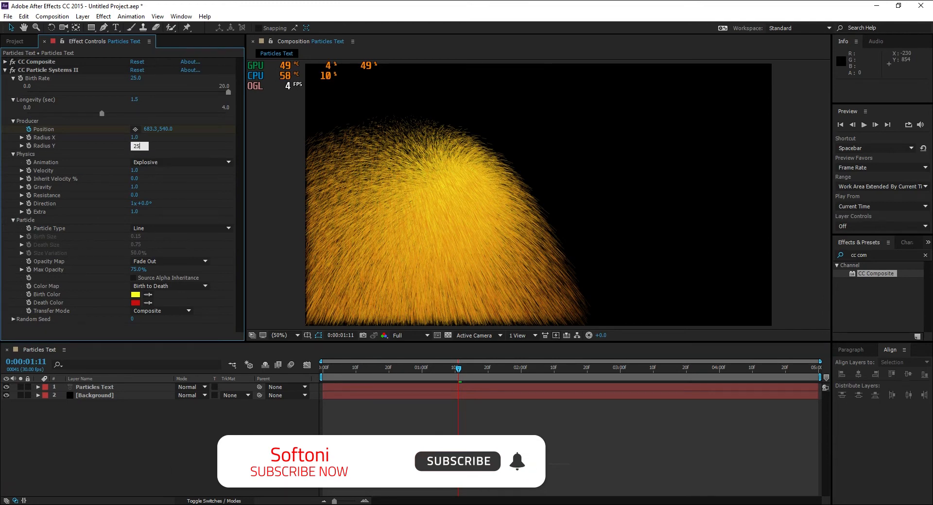
{"action": "left_click", "coordinate": [188, 455]}
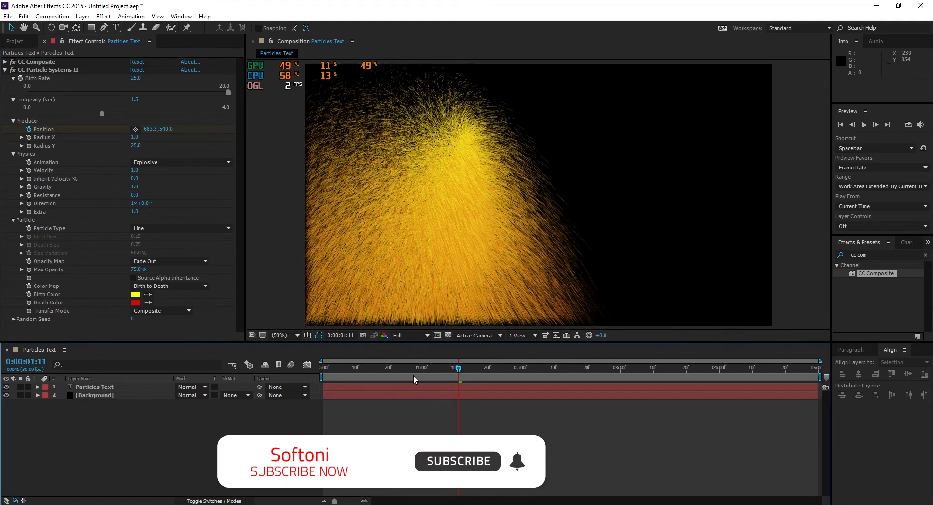
{"action": "mouse_move", "coordinate": [415, 371]}
{"action": "left_mouse_down"}
{"action": "mouse_move", "coordinate": [359, 372]}
{"action": "mouse_move", "coordinate": [520, 373]}
{"action": "mouse_move", "coordinate": [447, 374]}
{"action": "mouse_move", "coordinate": [362, 392]}
{"action": "mouse_move", "coordinate": [370, 393]}
{"action": "mouse_move", "coordinate": [636, 397]}
{"action": "left_mouse_up"}
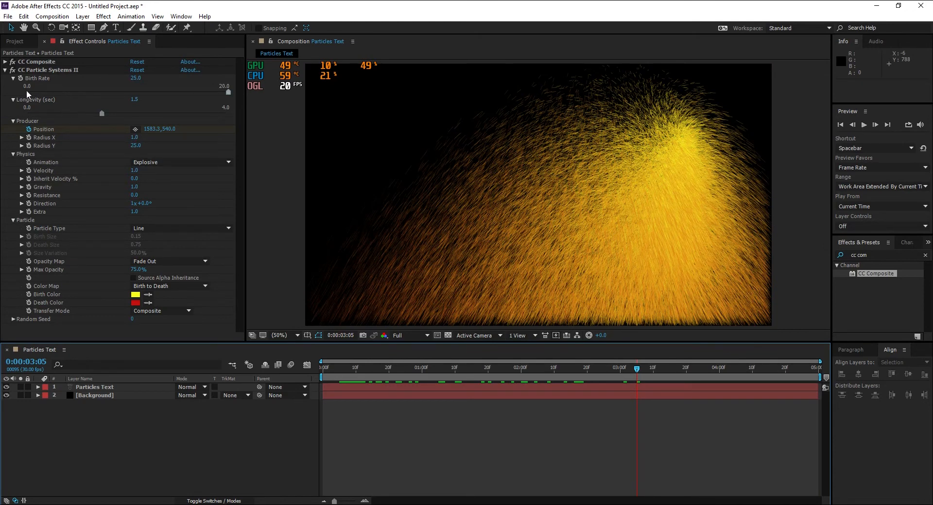
Change the Physics Animation to Twirly with a Velocity of 0.1, and scrub to 0:00:02:08
{"action": "left_click", "coordinate": [14, 79]}
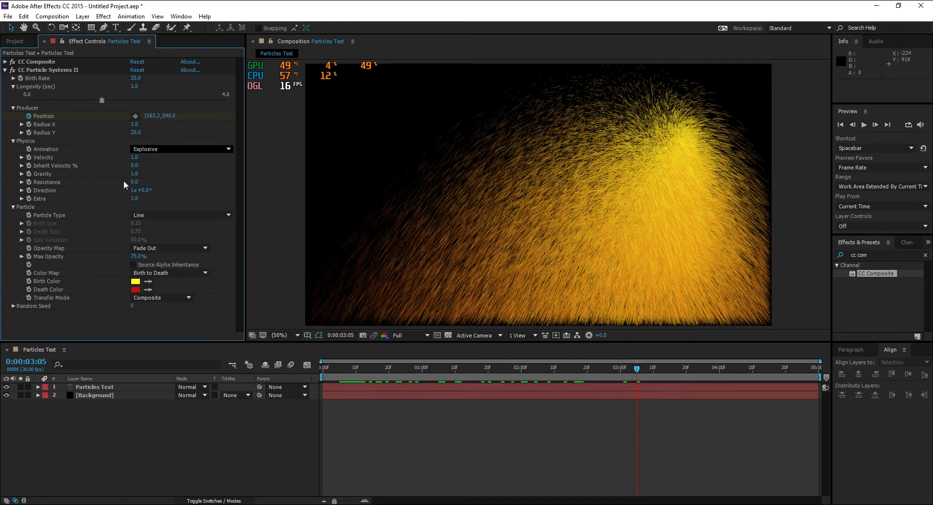
{"action": "left_click", "coordinate": [170, 149]}
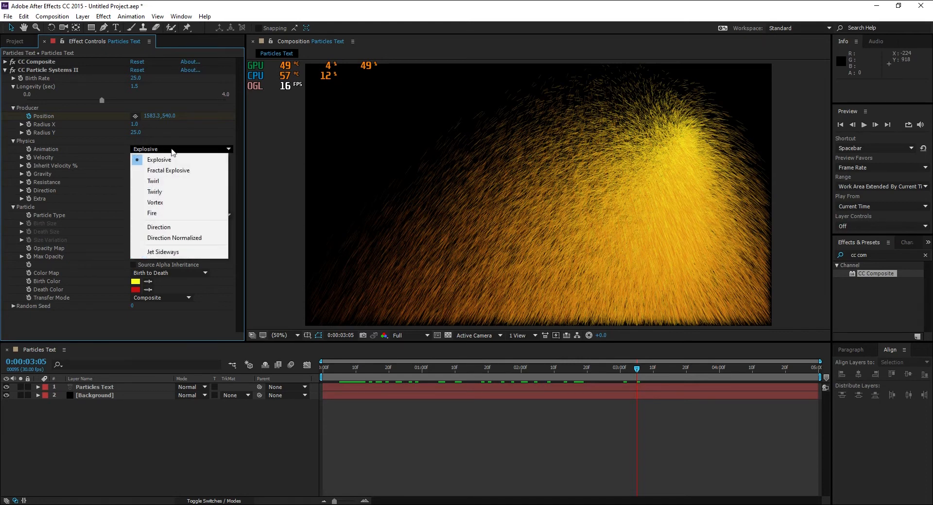
{"action": "left_click", "coordinate": [186, 192]}
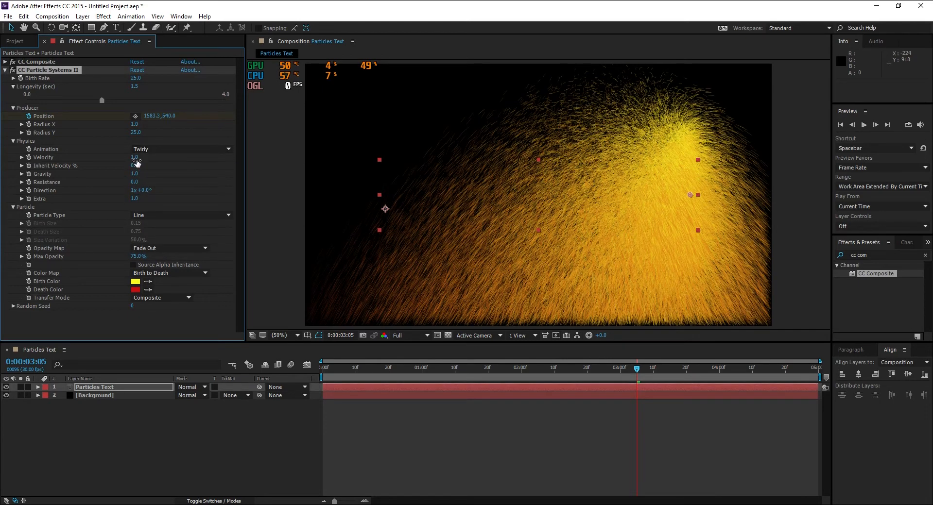
{"action": "left_click", "coordinate": [136, 158]}
{"action": "left_click", "coordinate": [155, 418]}
{"action": "left_click", "coordinate": [345, 368]}
{"action": "left_click_drag", "start_coordinate": [346, 368], "coordinate": [547, 368]}
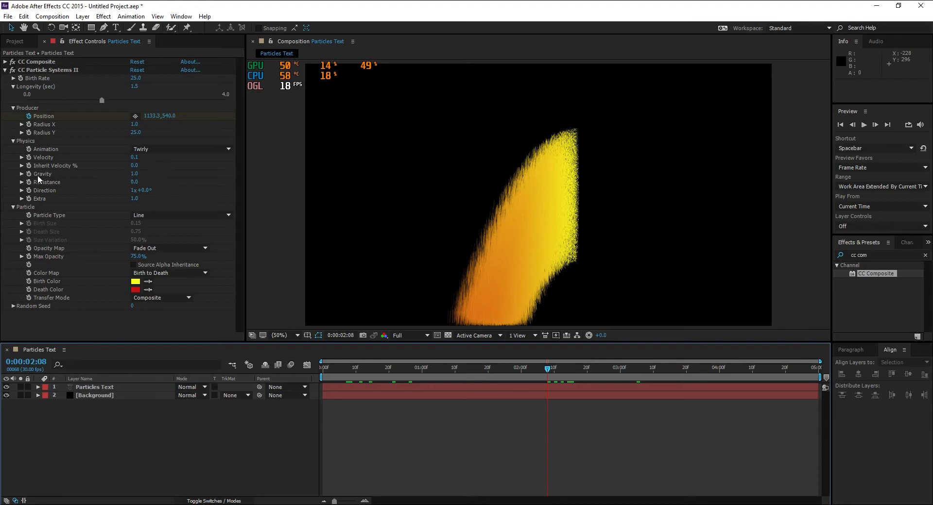
Set the Physics Gravity to -0.1 and Extra to 20, checking the particles around 0:00:01:12
{"action": "left_click", "coordinate": [133, 174]}
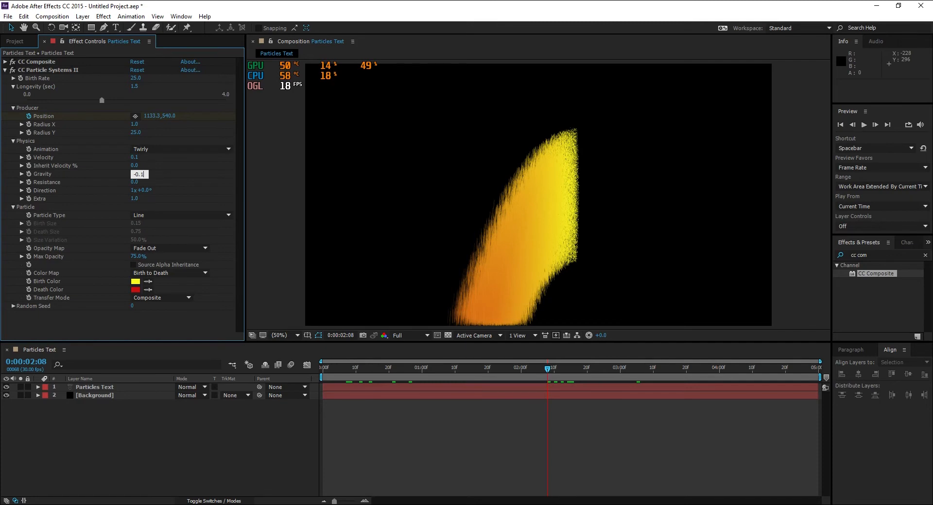
{"action": "left_click", "coordinate": [159, 413]}
{"action": "left_click_drag", "start_coordinate": [391, 370], "coordinate": [462, 372]}
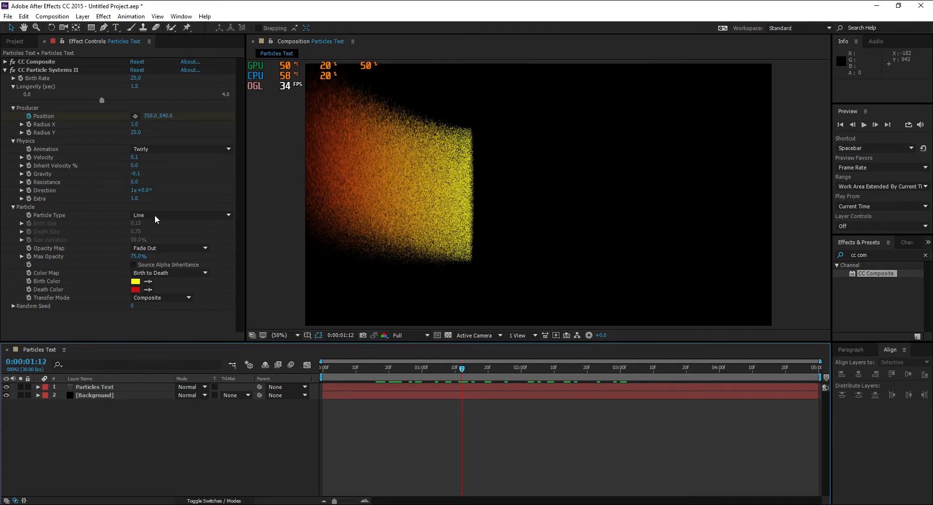
{"action": "left_click", "coordinate": [134, 199]}
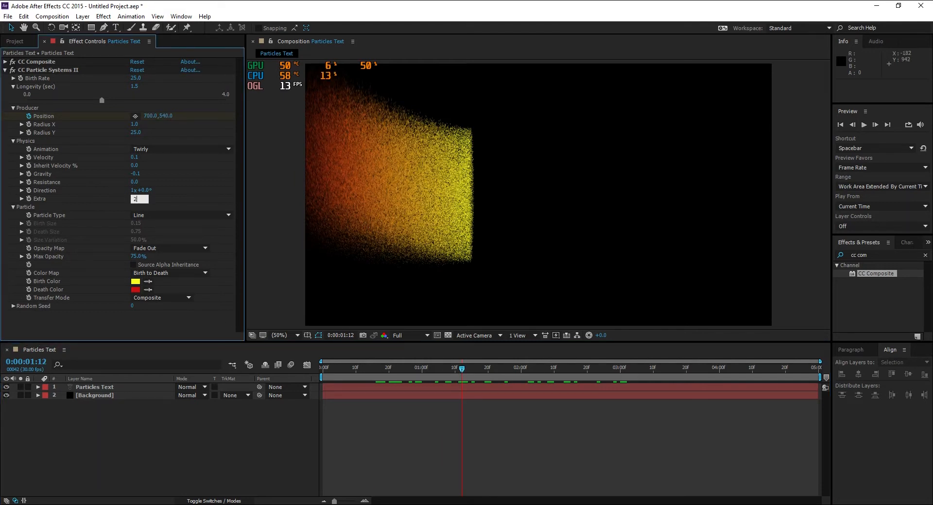
{"action": "type", "text": "20"}
{"action": "left_click", "coordinate": [189, 456]}
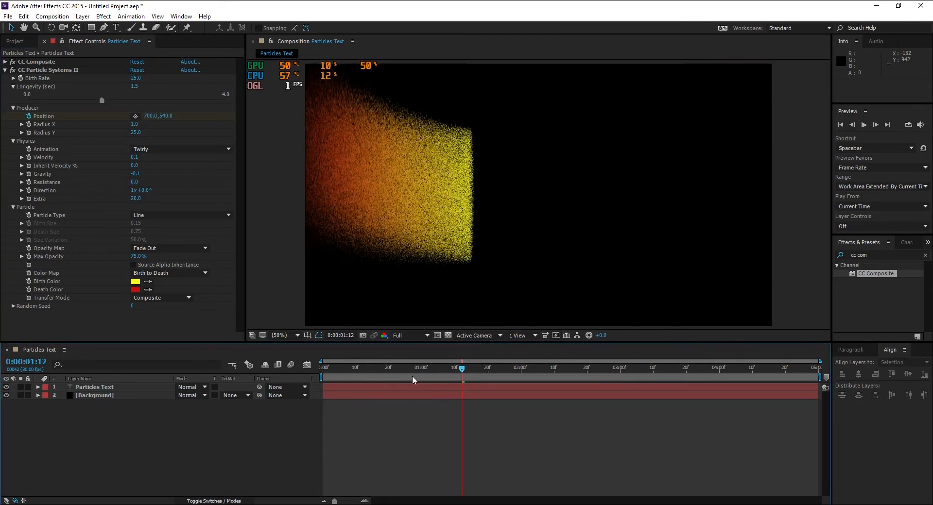
{"action": "left_click_drag", "start_coordinate": [413, 372], "coordinate": [461, 368]}
Enable Source Alpha Inheritance for the particles, preview the animation, and scrub to 0:00:00:28
{"action": "left_click", "coordinate": [134, 266]}
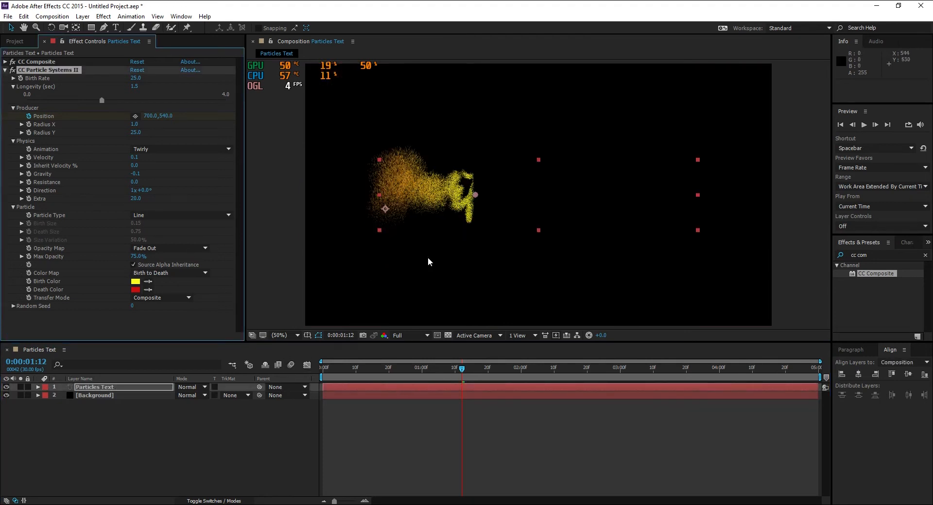
{"action": "left_click_drag", "start_coordinate": [392, 371], "coordinate": [445, 371]}
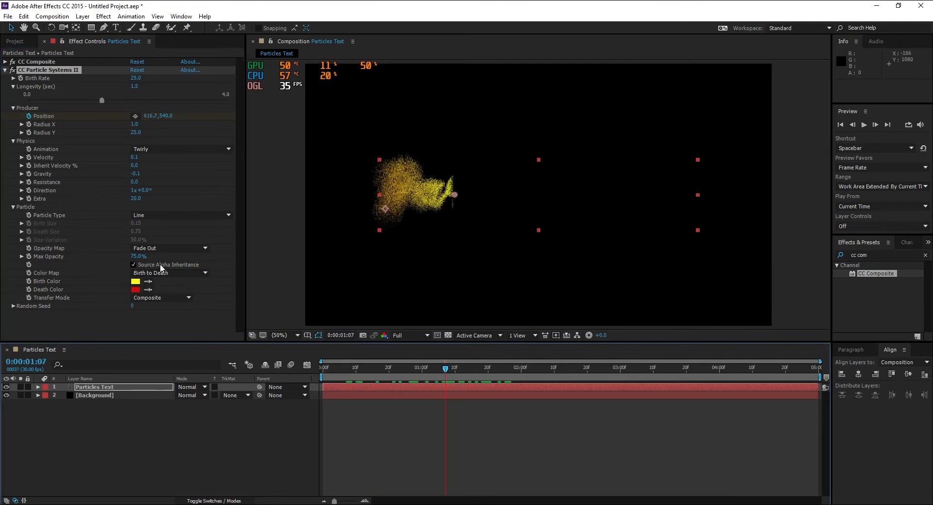
{"action": "left_click_drag", "start_coordinate": [456, 368], "coordinate": [351, 377]}
{"action": "key", "text": "space"}
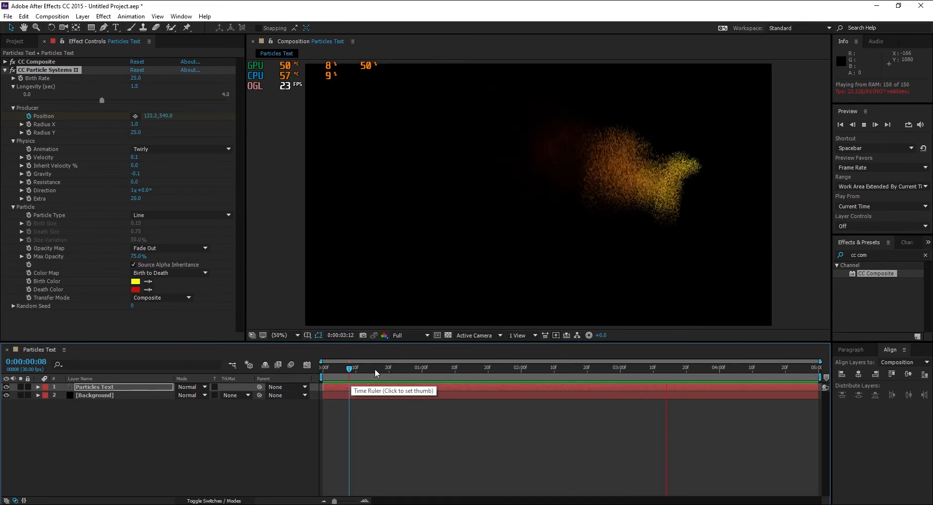
{"action": "left_click", "coordinate": [363, 373]}
{"action": "left_click_drag", "start_coordinate": [363, 374], "coordinate": [414, 376]}
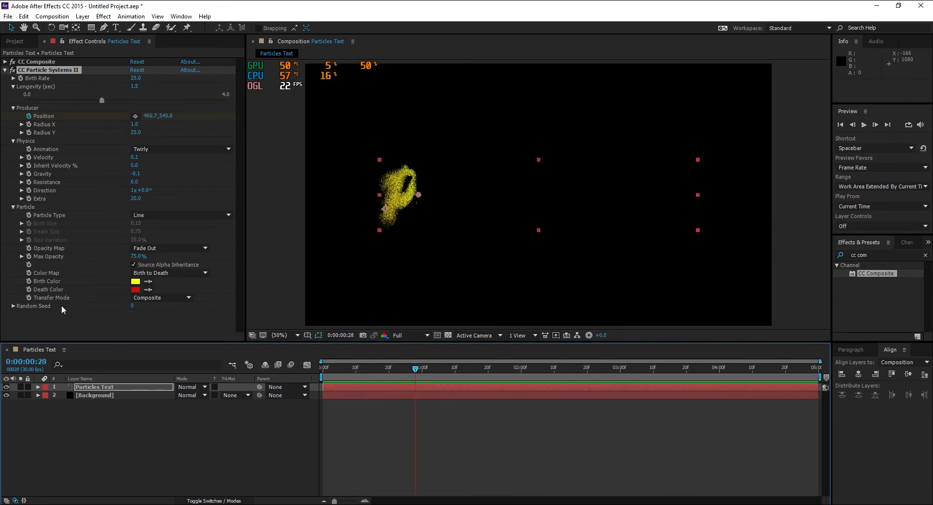
Change both the Birth Color and the Death Color of the particles to white
{"action": "left_click", "coordinate": [134, 282]}
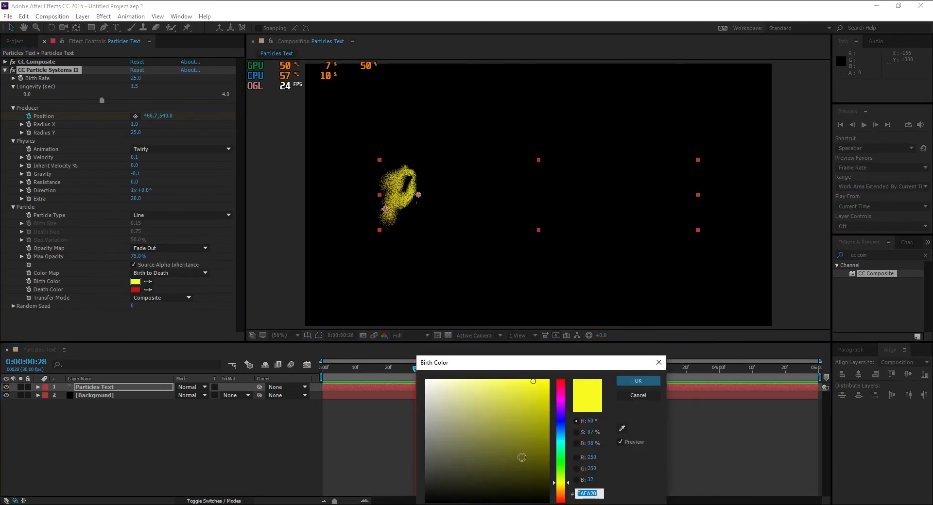
{"action": "left_click_drag", "start_coordinate": [508, 446], "coordinate": [308, 312]}
{"action": "left_click", "coordinate": [638, 382]}
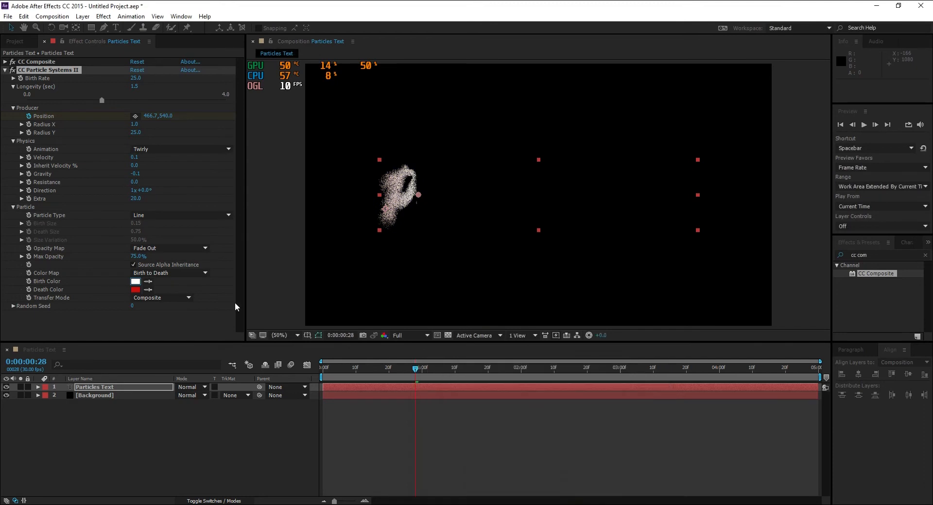
{"action": "left_click", "coordinate": [135, 290]}
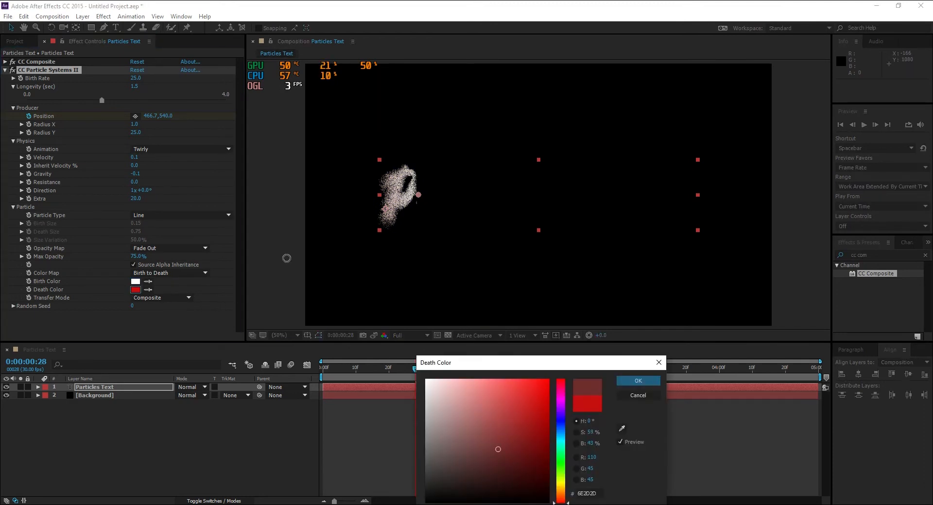
{"action": "left_click_drag", "start_coordinate": [497, 444], "coordinate": [295, 281]}
{"action": "left_click", "coordinate": [640, 381]}
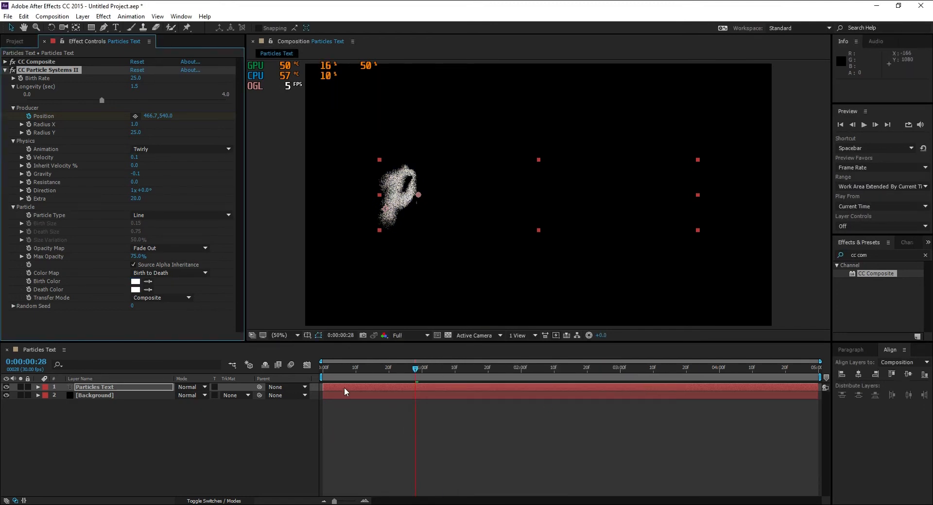
Scrub from the start to 0:00:01:23 and play back the white particle animation
{"action": "left_click", "coordinate": [314, 374]}
{"action": "left_click_drag", "start_coordinate": [315, 374], "coordinate": [497, 369]}
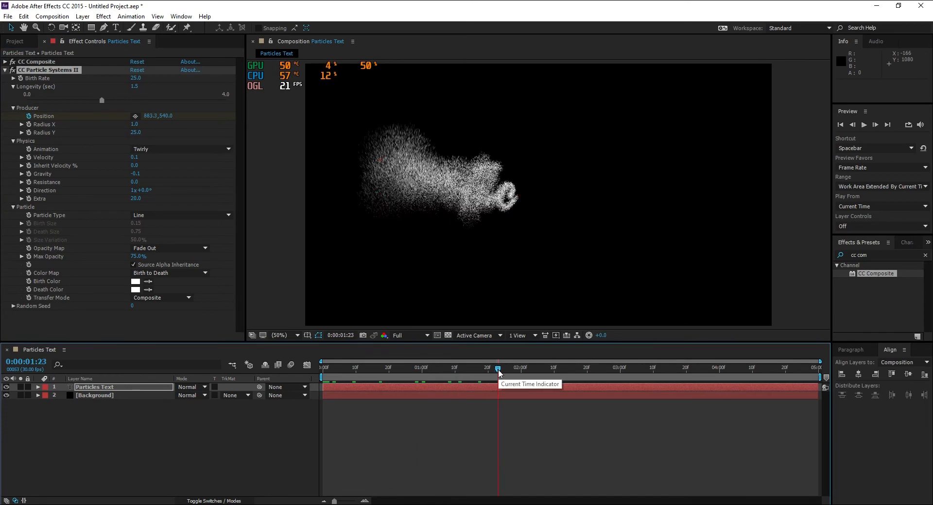
{"action": "key", "text": "space"}
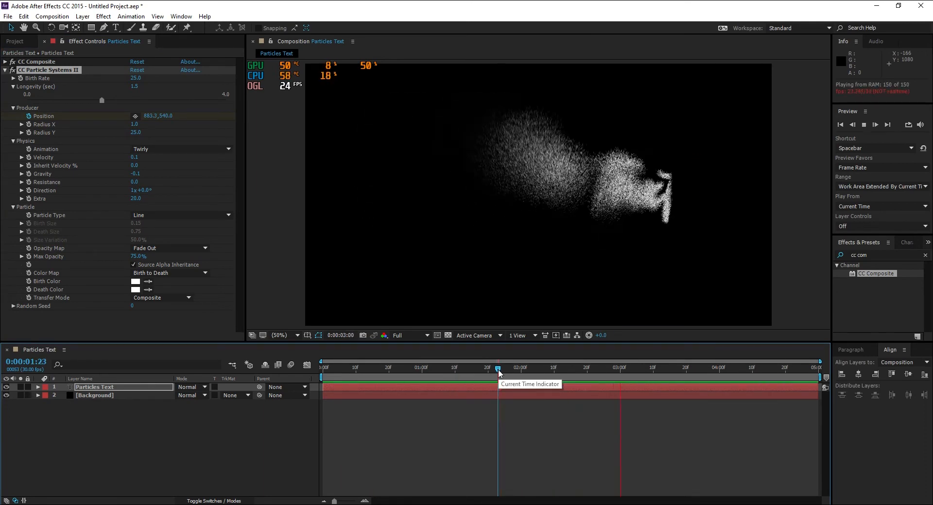
{"action": "key", "text": "space"}
Collapse the particle effect's settings, duplicate the Particles Text layer, and scrub to 0:00:02:11 with the duplicate selected
{"action": "left_click", "coordinate": [5, 70]}
{"action": "left_click", "coordinate": [133, 205]}
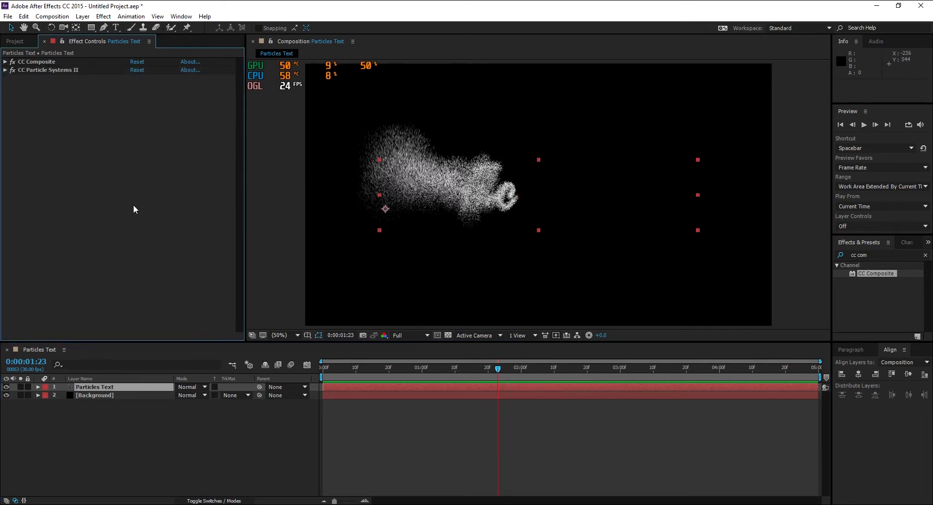
{"action": "left_click", "coordinate": [176, 447]}
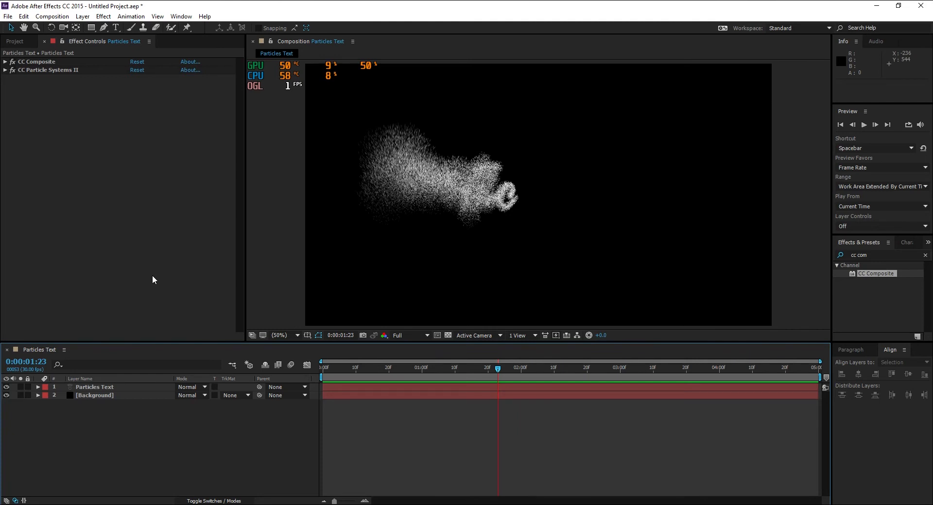
{"action": "left_click", "coordinate": [118, 388]}
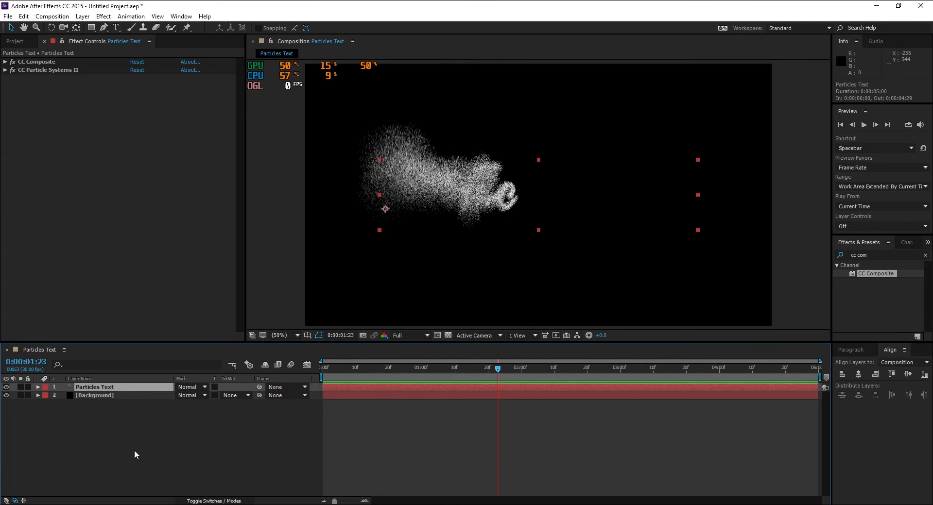
{"action": "key", "text": "ctrl+d"}
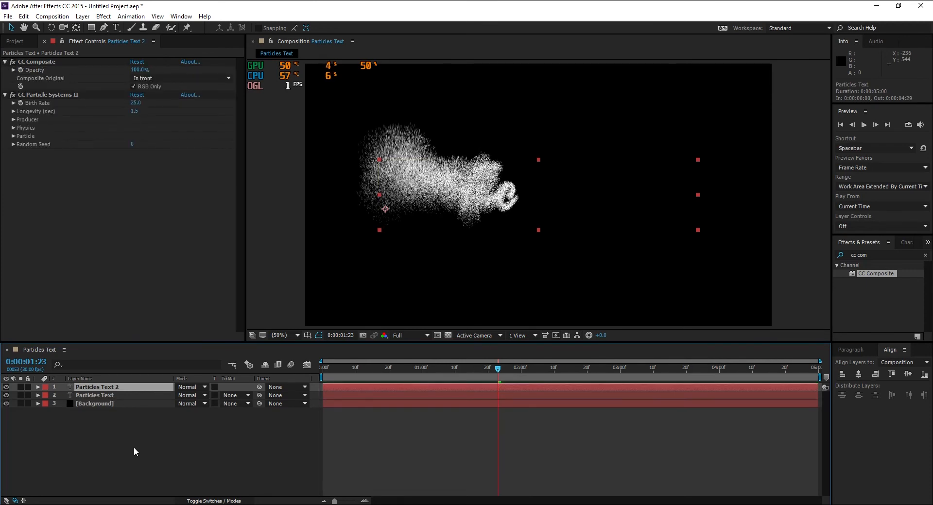
{"action": "left_click", "coordinate": [154, 418]}
{"action": "left_click", "coordinate": [106, 395]}
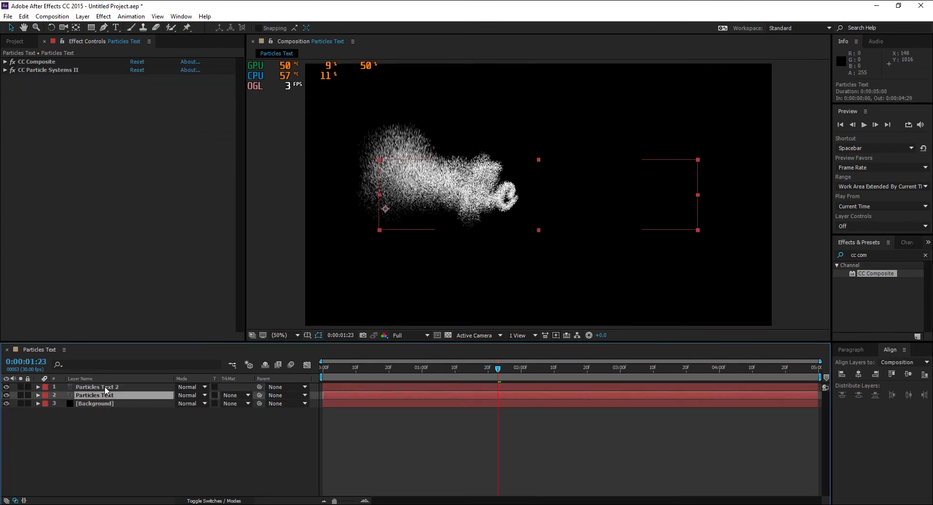
{"action": "left_click", "coordinate": [105, 388]}
{"action": "left_click_drag", "start_coordinate": [381, 371], "coordinate": [558, 372]}
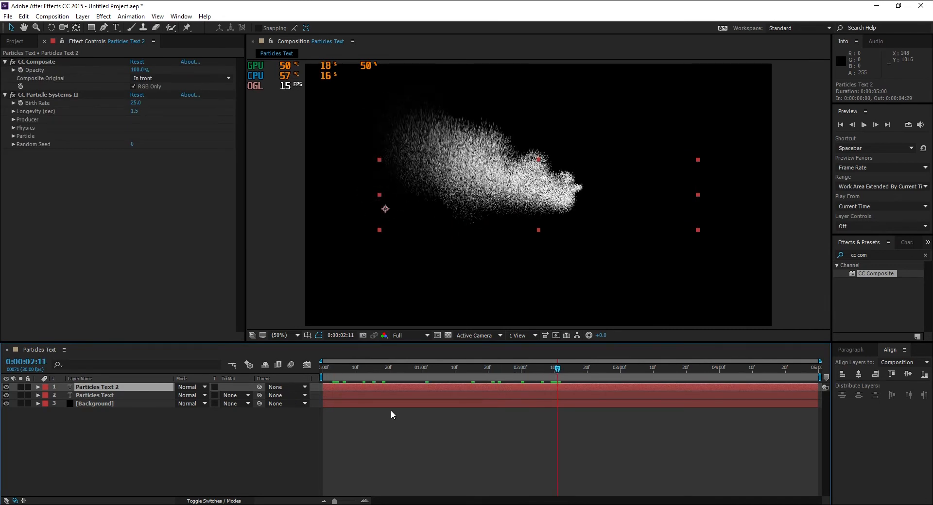
Delete CC Particle Systems II and CC Composite from the original Particles Text layer
{"action": "left_click", "coordinate": [110, 396]}
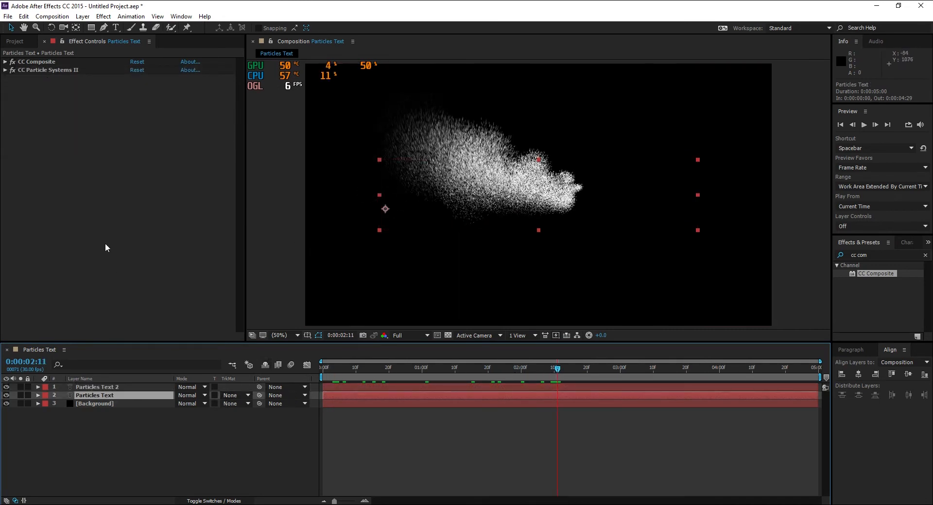
{"action": "left_click", "coordinate": [33, 62]}
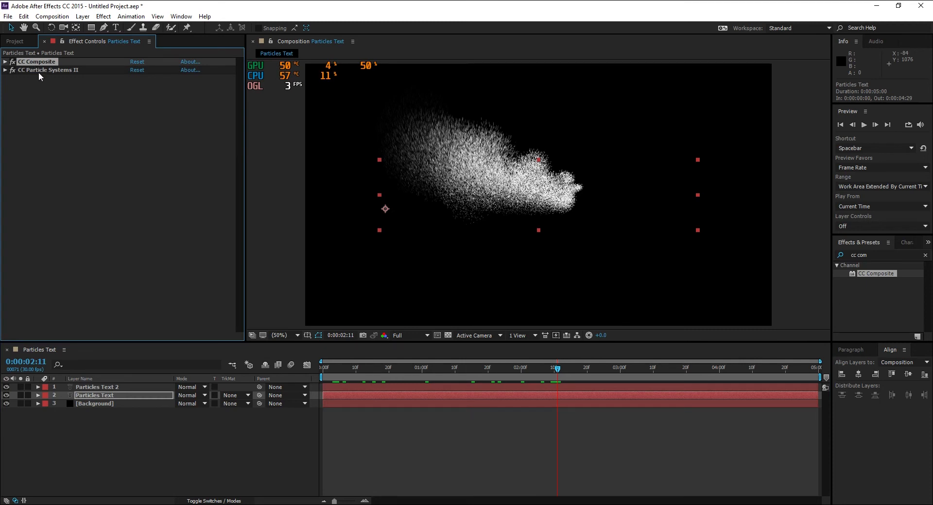
{"action": "left_click", "coordinate": [38, 71]}
{"action": "key", "text": "Delete"}
{"action": "left_click", "coordinate": [37, 62]}
{"action": "key", "text": "Delete"}
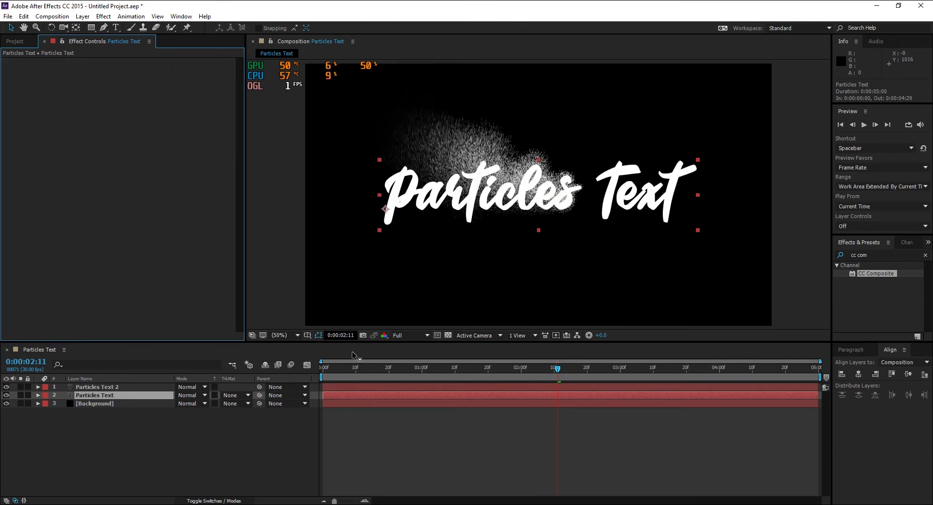
Preview the plain text together with the particle layer and scrub to 0:00:01:10
{"action": "left_click", "coordinate": [351, 374]}
{"action": "key", "text": "space"}
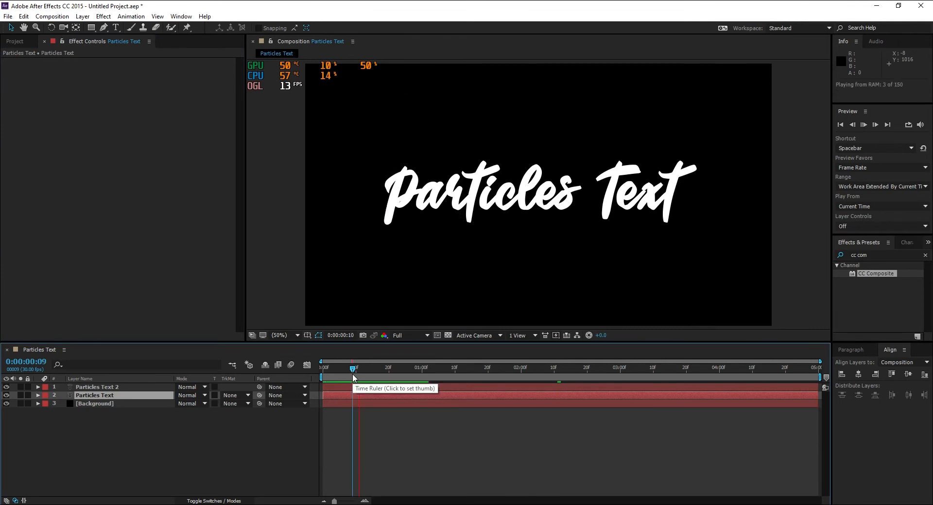
{"action": "mouse_move", "coordinate": [360, 373]}
{"action": "left_mouse_down"}
{"action": "mouse_move", "coordinate": [569, 383]}
{"action": "mouse_move", "coordinate": [374, 383]}
{"action": "left_mouse_up"}
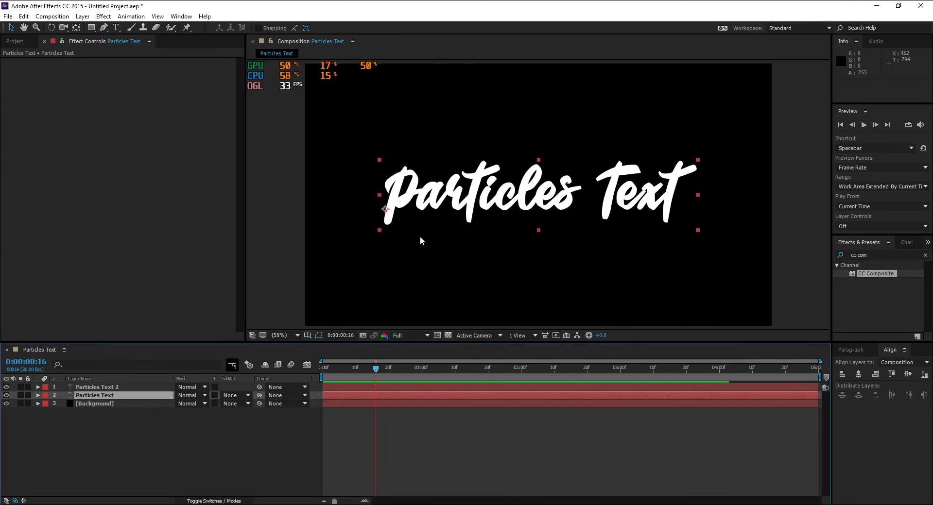
{"action": "left_click", "coordinate": [90, 395]}
{"action": "left_click_drag", "start_coordinate": [346, 373], "coordinate": [454, 374]}
{"action": "left_click", "coordinate": [412, 375]}
Find the Linear Wipe transition effect and apply it to the original Particles Text layer
{"action": "left_click", "coordinate": [884, 255]}
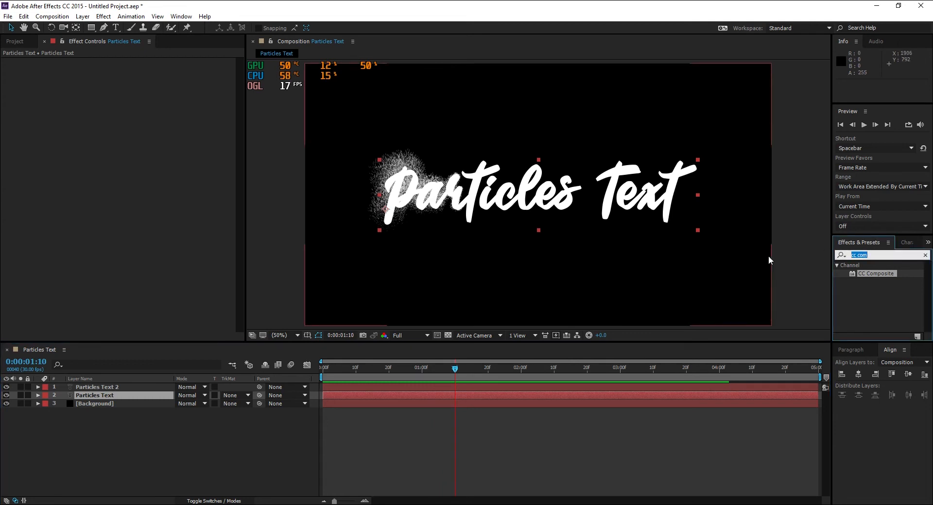
{"action": "type", "text": "lin"}
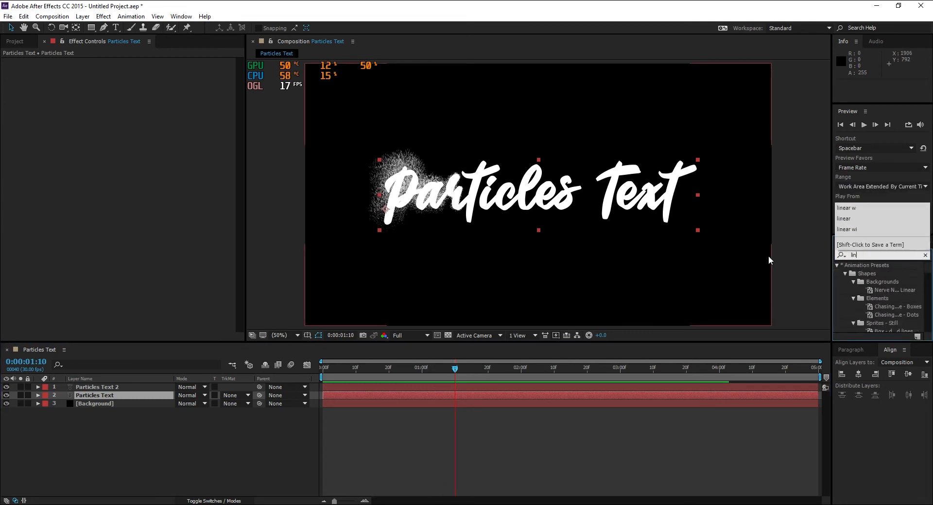
{"action": "type", "text": "ear wi"}
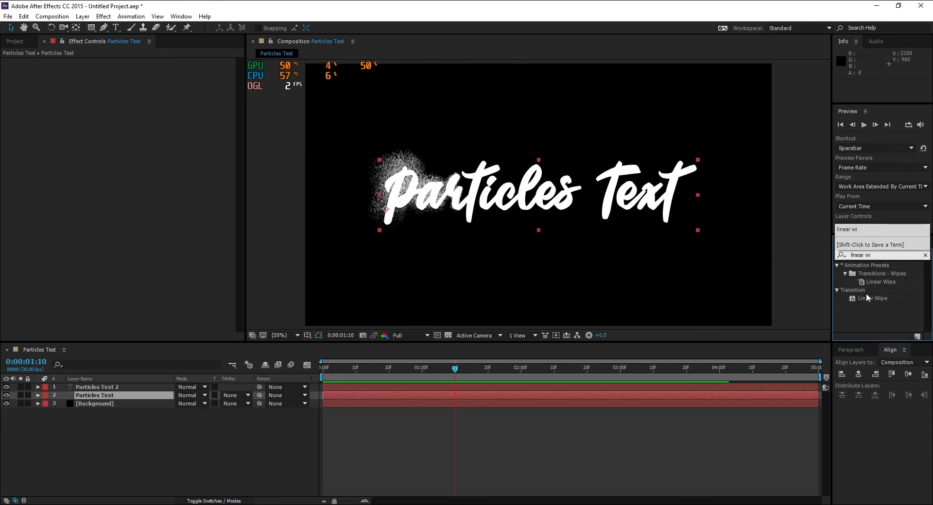
{"action": "left_click_drag", "start_coordinate": [872, 298], "coordinate": [106, 395]}
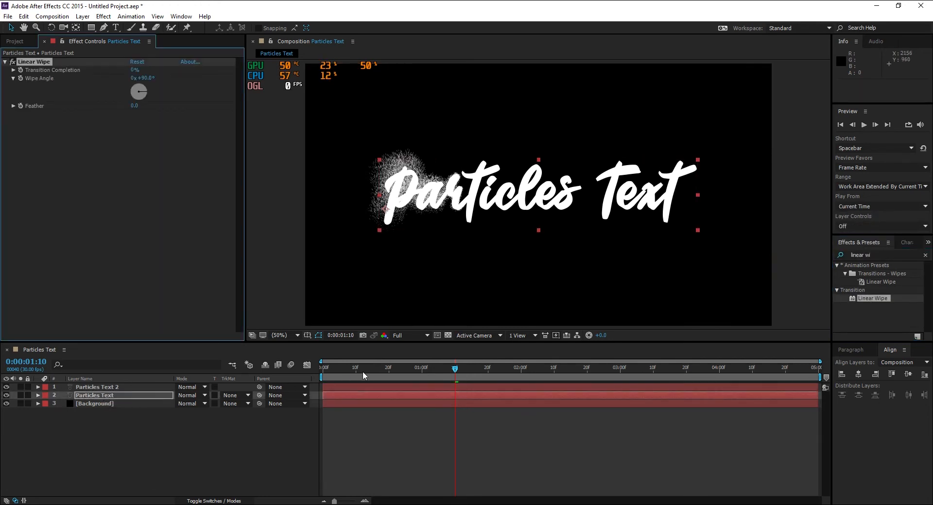
Return to 0:00:00:00 and examine the timing of the Producer Position keyframes on Particles Text 2, with the original text layer selected
{"action": "left_click_drag", "start_coordinate": [362, 371], "coordinate": [310, 370]}
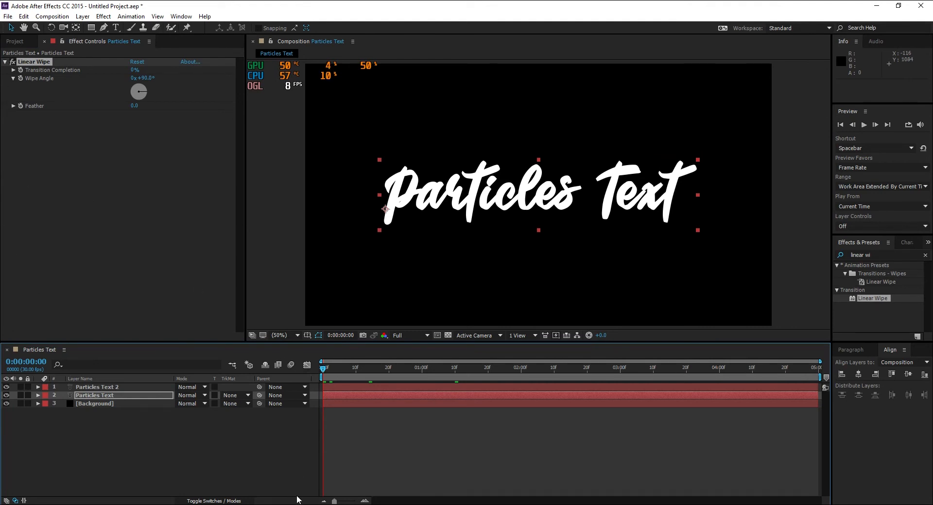
{"action": "left_click", "coordinate": [122, 388]}
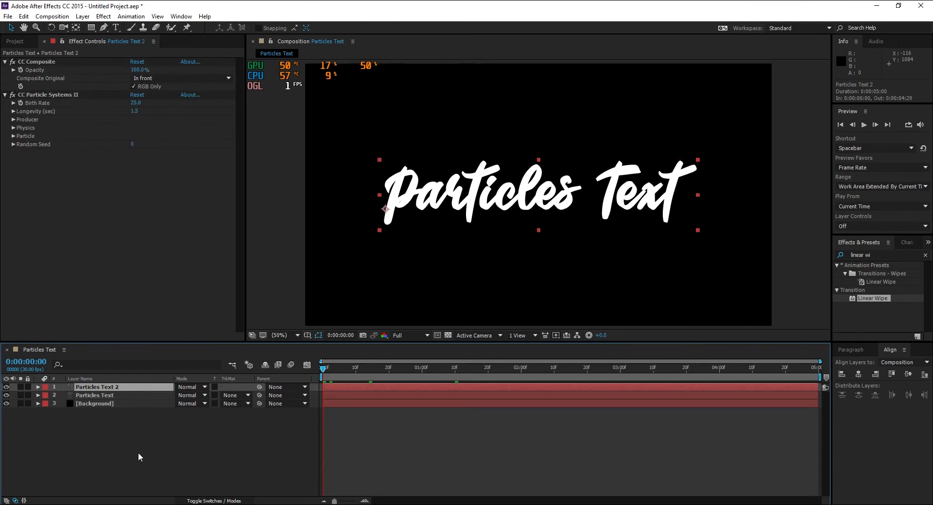
{"action": "key", "text": "u"}
{"action": "key", "text": "u"}
{"action": "scroll", "coordinate": [602, 402], "scroll_direction": "down", "scroll_amount": 1}
{"action": "scroll", "coordinate": [358, 425], "scroll_direction": "up", "scroll_amount": 1}
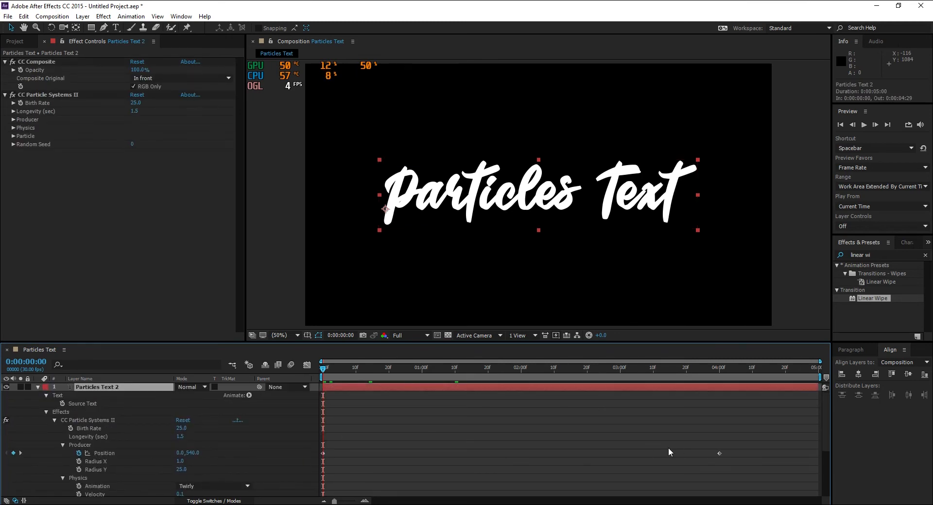
{"action": "scroll", "coordinate": [370, 454], "scroll_direction": "down", "scroll_amount": 3}
{"action": "scroll", "coordinate": [370, 454], "scroll_direction": "up", "scroll_amount": 3}
{"action": "scroll", "coordinate": [370, 454], "scroll_direction": "down", "scroll_amount": 4}
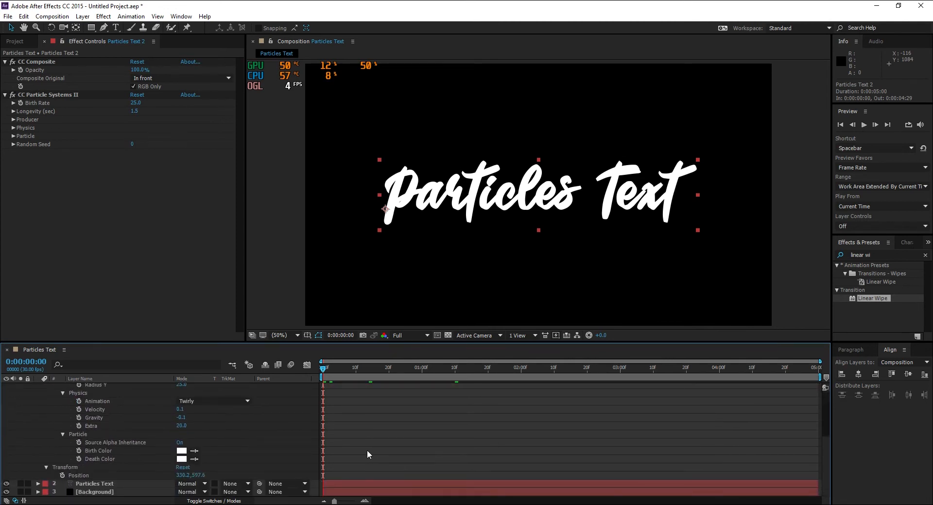
{"action": "left_click", "coordinate": [104, 484]}
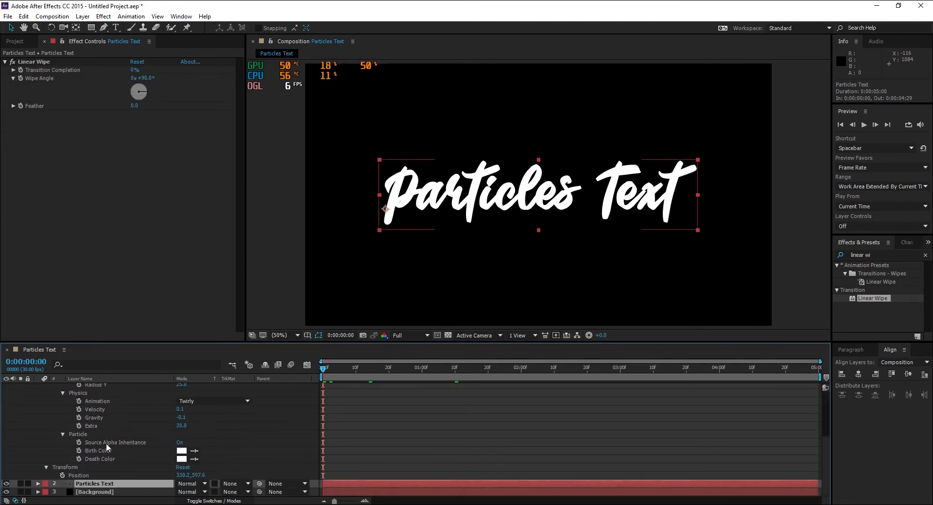
{"action": "scroll", "coordinate": [18, 413], "scroll_direction": "up", "scroll_amount": 4}
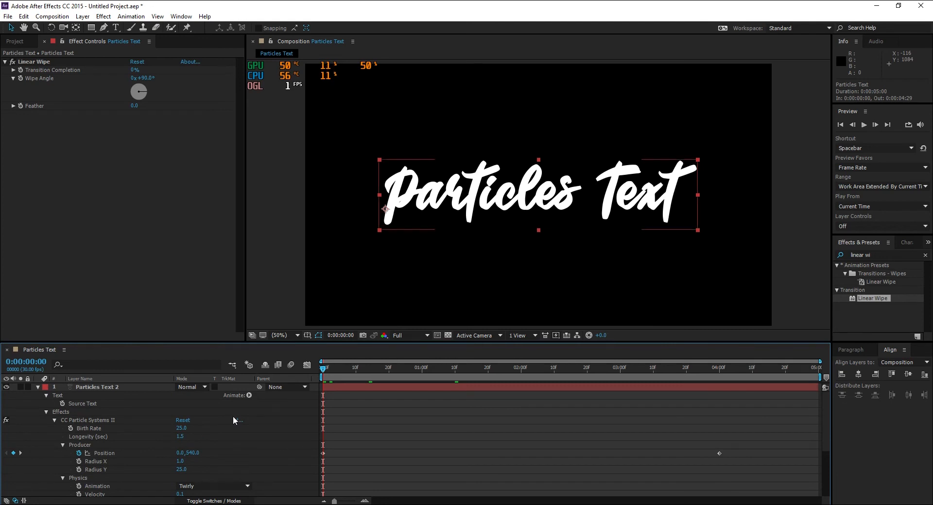
{"action": "scroll", "coordinate": [232, 416], "scroll_direction": "down", "scroll_amount": 4}
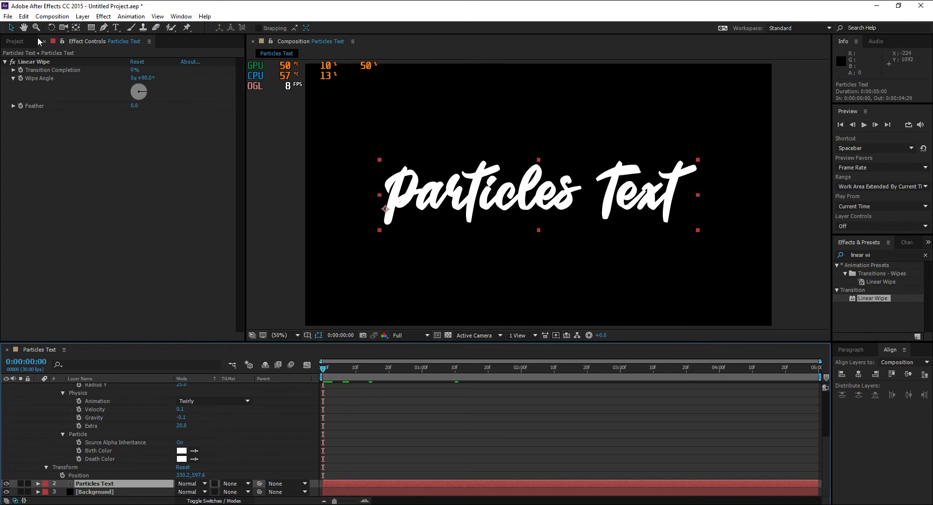
Keyframe the Linear Wipe's Transition Completion at 100% at 0:00:00:00
{"action": "left_click", "coordinate": [51, 90]}
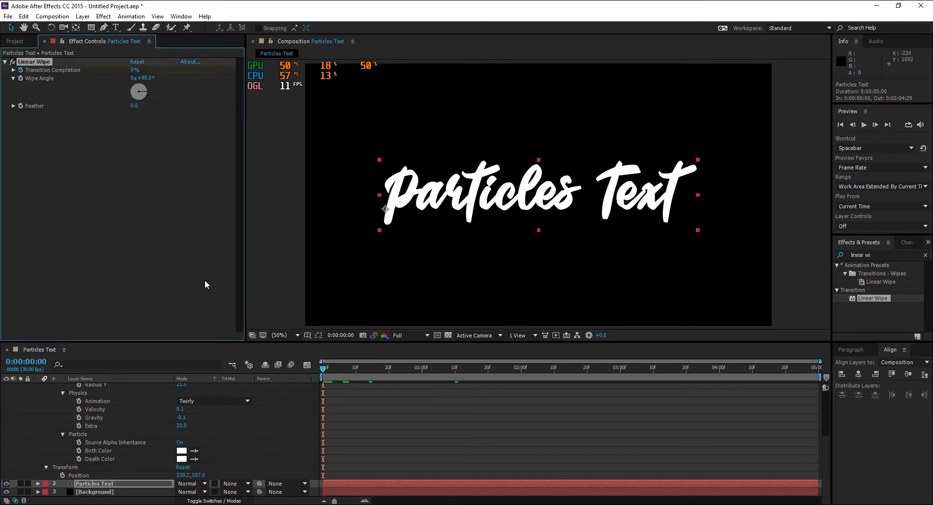
{"action": "left_click", "coordinate": [133, 71]}
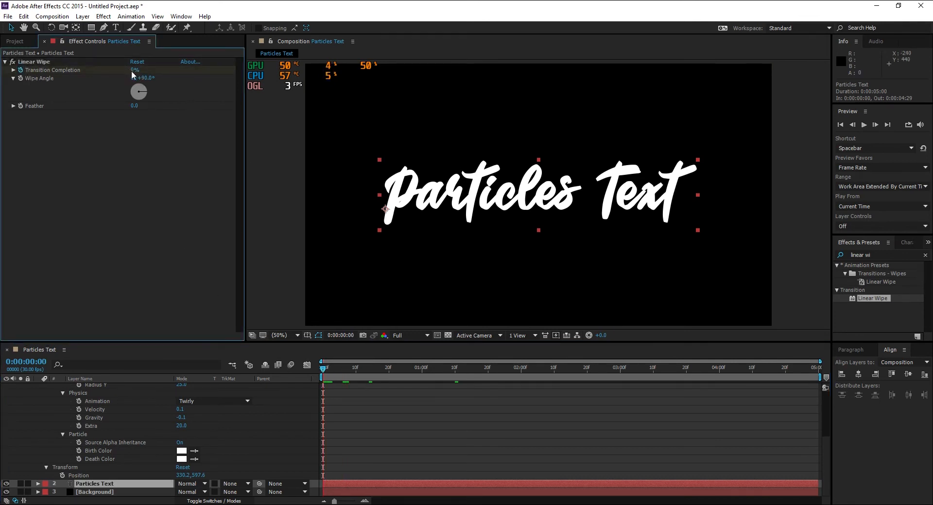
{"action": "type", "text": "100"}
{"action": "key", "text": "Return"}
Add a Transition Completion keyframe of 0% at 0:00:04:00
{"action": "left_click_drag", "start_coordinate": [325, 373], "coordinate": [720, 403]}
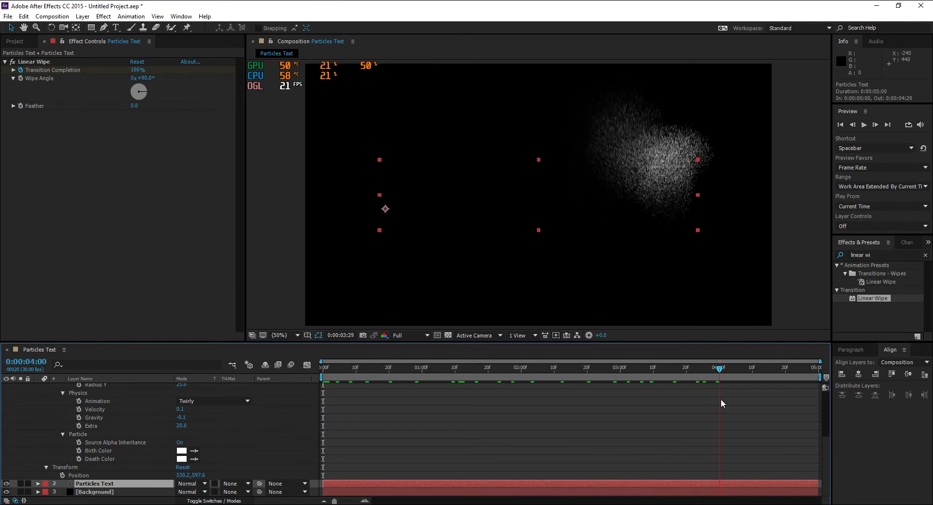
{"action": "left_click", "coordinate": [140, 72]}
{"action": "type", "text": "0"}
{"action": "key", "text": "Return"}
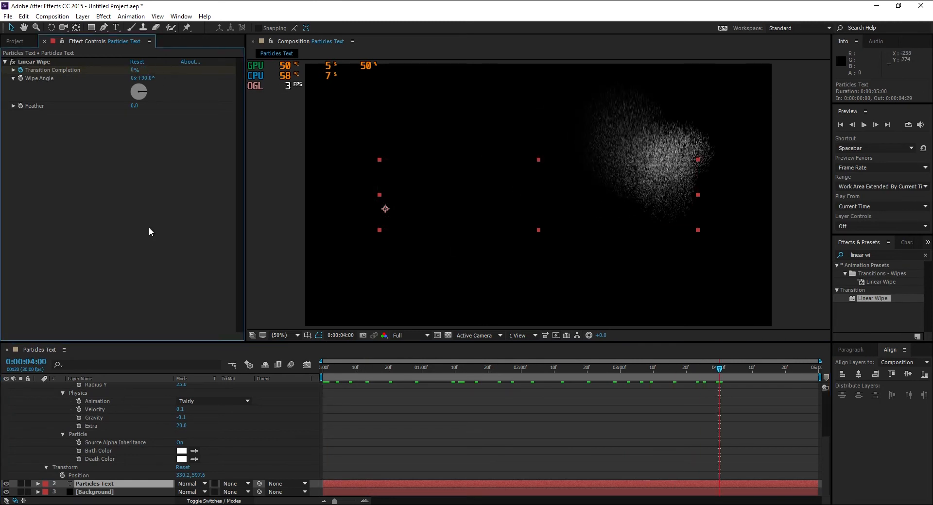
Collapse the Particles Text 2 layer's properties and preview the wipe animation
{"action": "scroll", "coordinate": [51, 424], "scroll_direction": "up", "scroll_amount": 3}
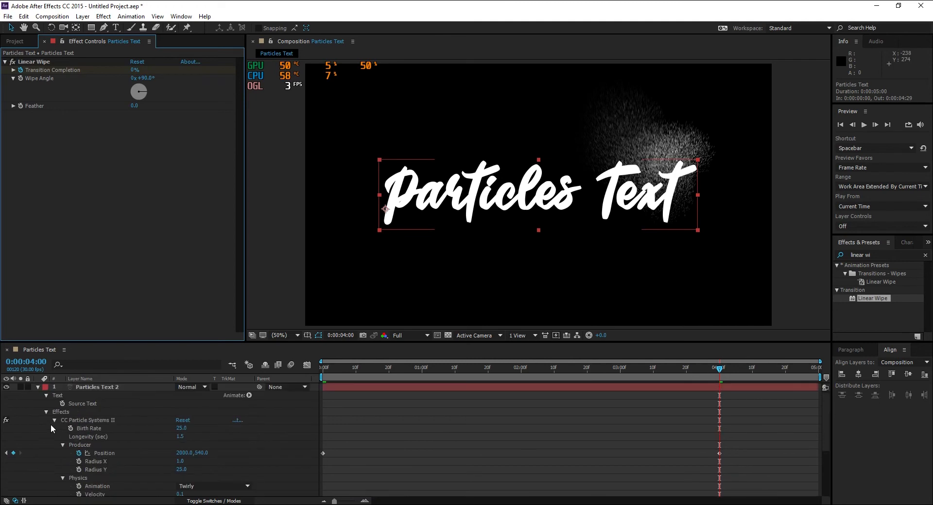
{"action": "left_click", "coordinate": [38, 387]}
{"action": "left_click", "coordinate": [82, 452]}
{"action": "key", "text": "space"}
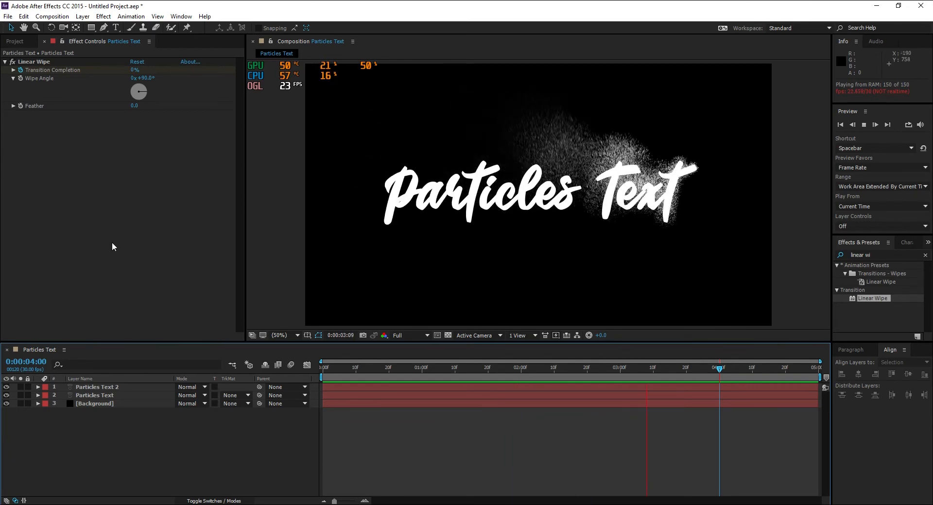
Set the Linear Wipe's Wipe Angle to -90° on the original text layer and preview the reveal direction
{"action": "left_click", "coordinate": [372, 368]}
{"action": "left_click_drag", "start_coordinate": [353, 366], "coordinate": [511, 368]}
{"action": "left_click", "coordinate": [146, 78]}
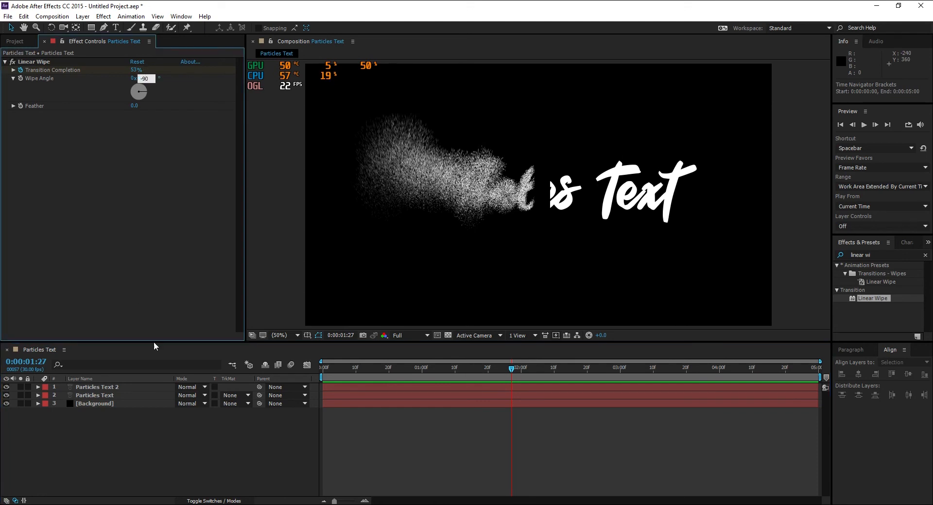
{"action": "left_click", "coordinate": [175, 430]}
{"action": "key", "text": "space"}
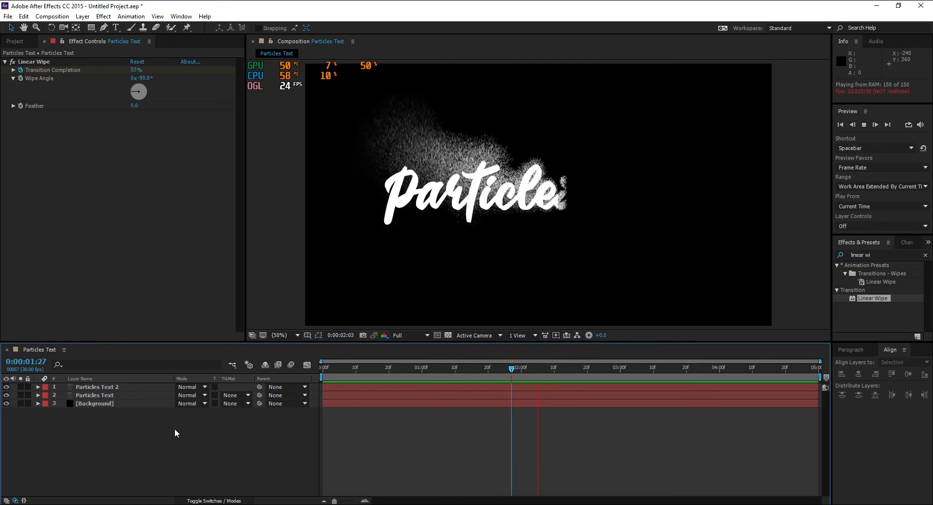
{"action": "left_click", "coordinate": [436, 372]}
{"action": "left_click_drag", "start_coordinate": [419, 370], "coordinate": [496, 368]}
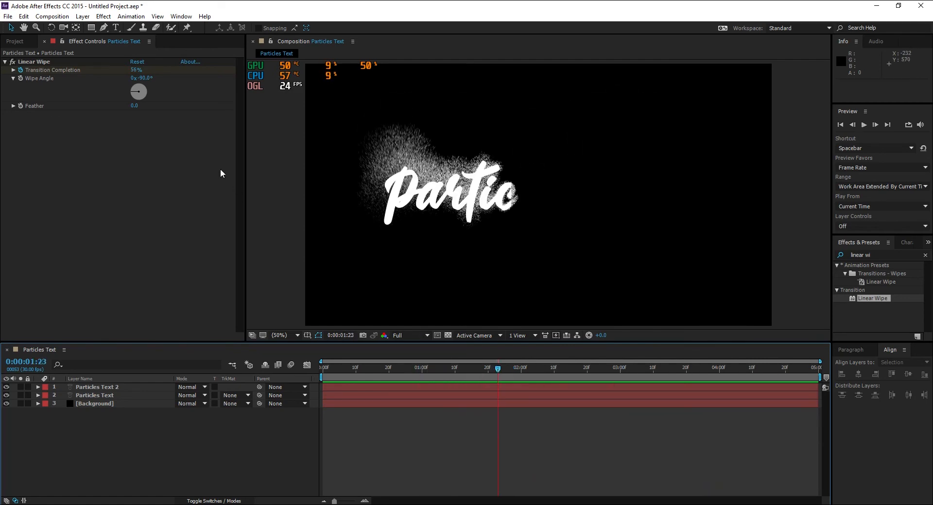
Set the Linear Wipe's Feather to 50 on the original text layer, then deselect the layer
{"action": "left_click", "coordinate": [129, 106]}
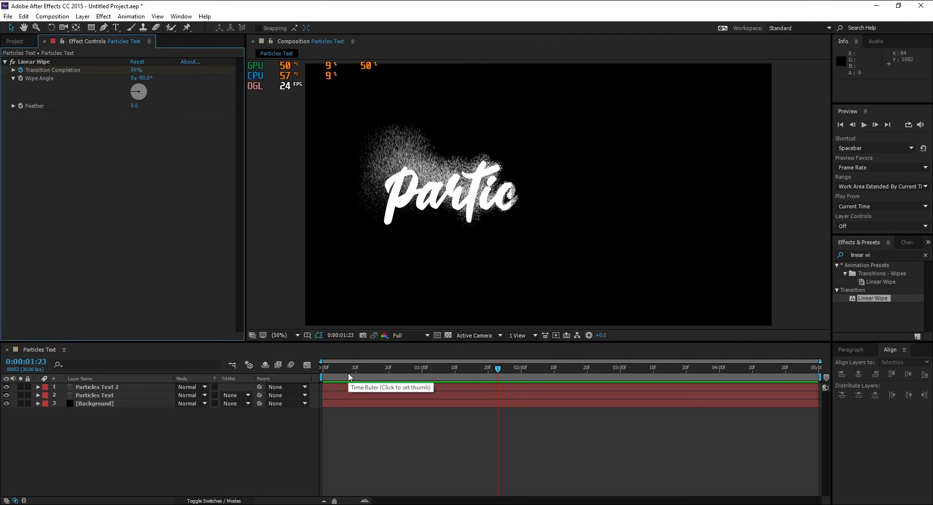
{"action": "left_click_drag", "start_coordinate": [334, 372], "coordinate": [518, 373]}
{"action": "left_click", "coordinate": [133, 106]}
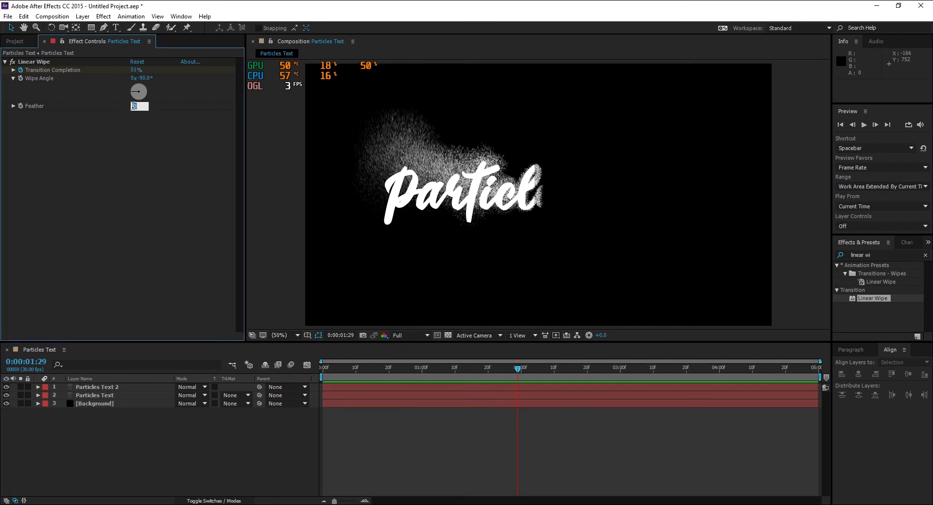
{"action": "type", "text": "50"}
{"action": "key", "text": "Return"}
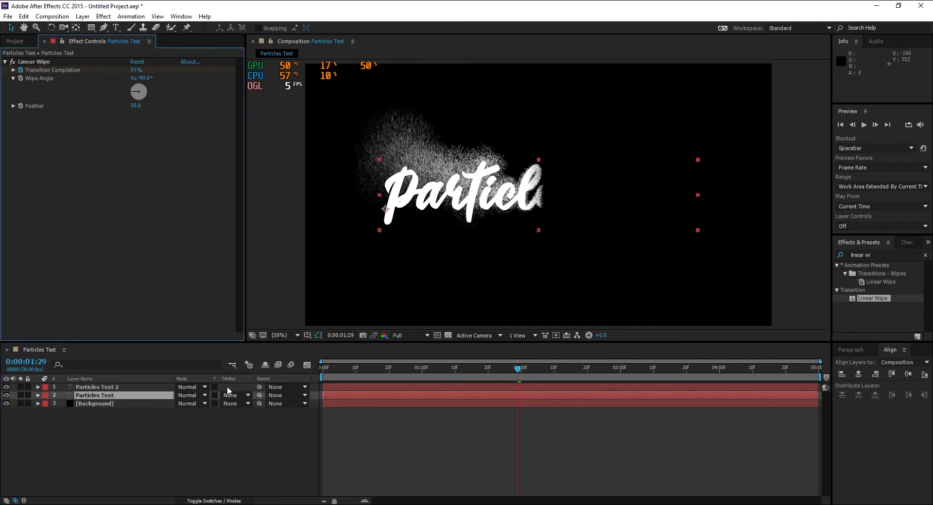
{"action": "left_click", "coordinate": [226, 394]}
{"action": "left_click", "coordinate": [228, 442]}
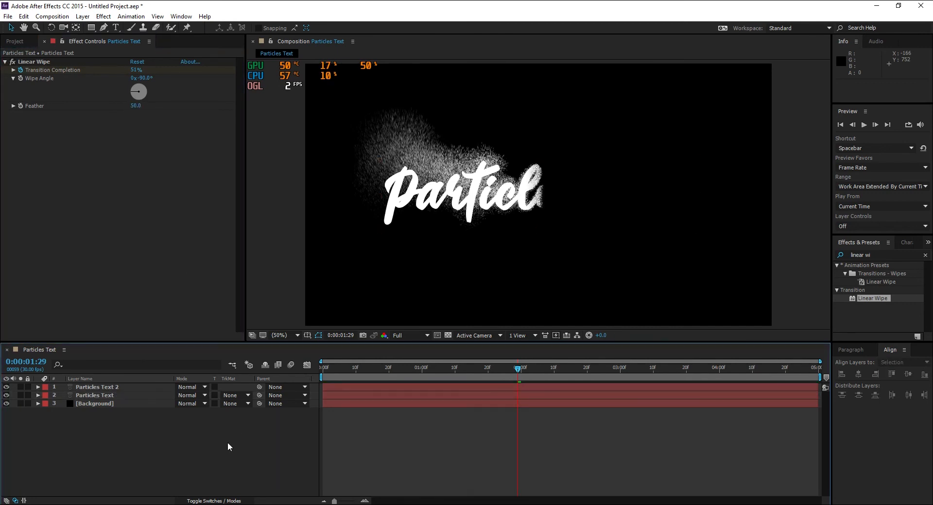
Play and scrub through the feathered text reveal to check it, then close the layer's effect settings
{"action": "key", "text": "space"}
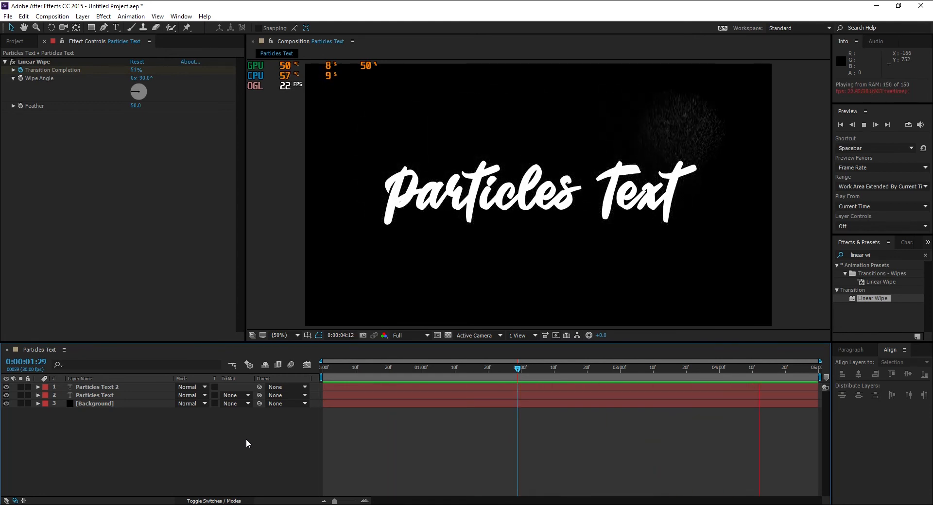
{"action": "left_click_drag", "start_coordinate": [375, 372], "coordinate": [438, 363]}
{"action": "key", "text": "space"}
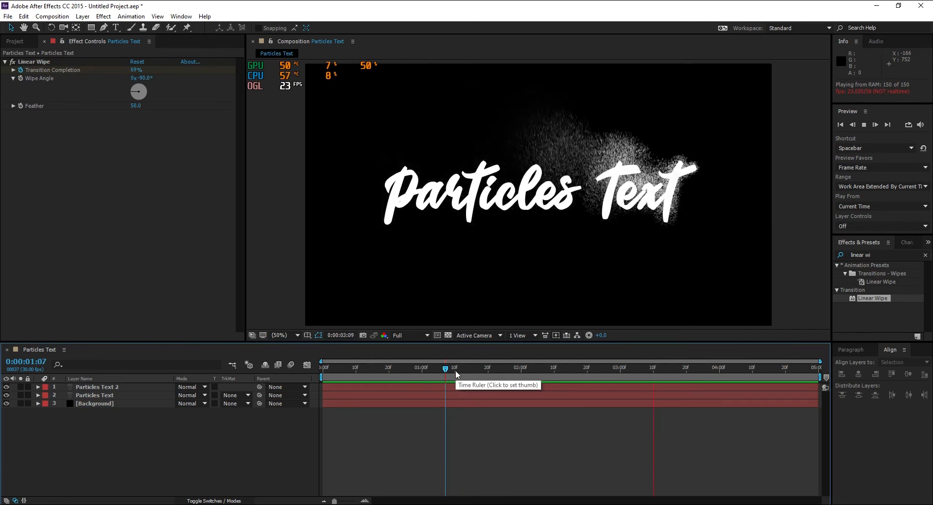
{"action": "left_click", "coordinate": [448, 372]}
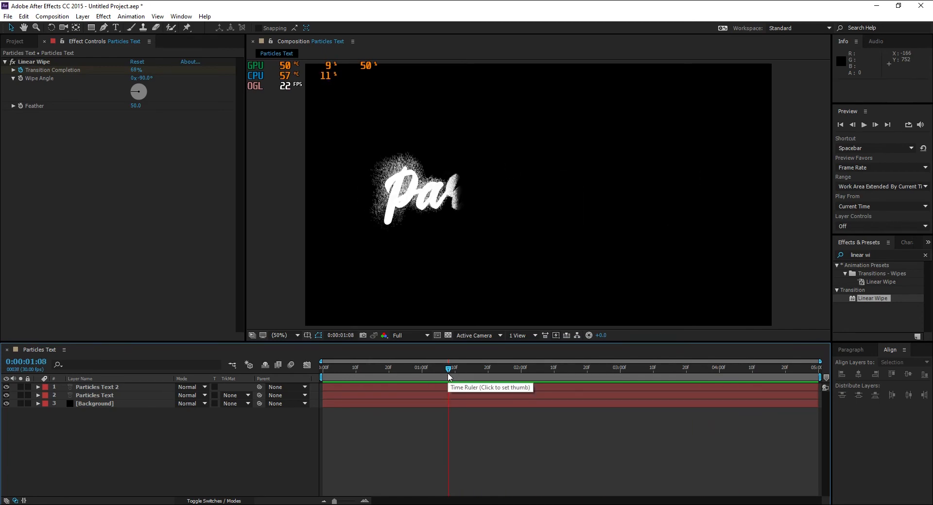
{"action": "left_click_drag", "start_coordinate": [447, 374], "coordinate": [621, 369]}
{"action": "key", "text": "space"}
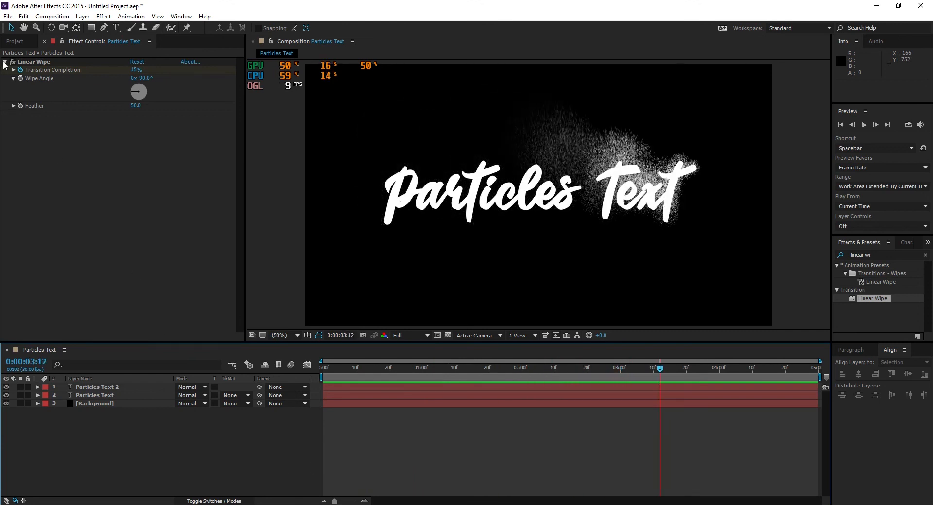
{"action": "left_click", "coordinate": [43, 41]}
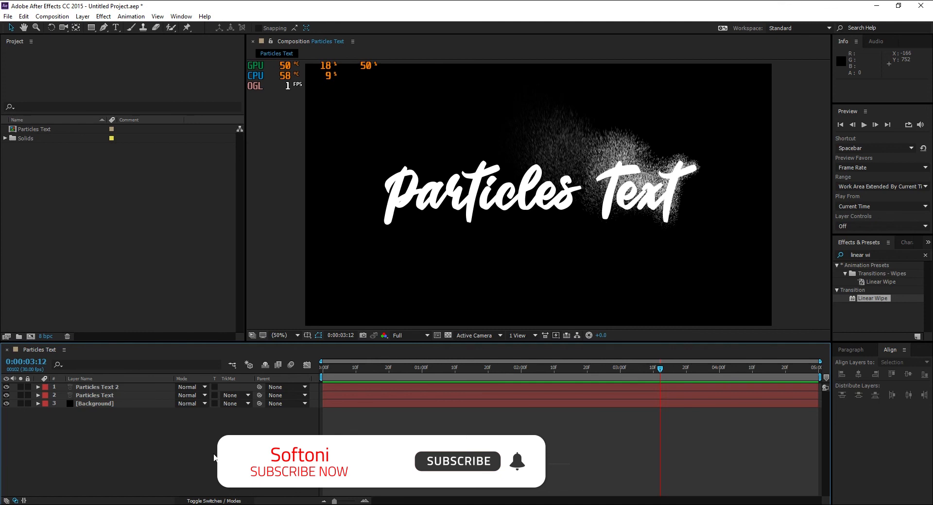
{"action": "left_click", "coordinate": [147, 258]}
{"action": "left_click", "coordinate": [165, 439]}
{"action": "left_click", "coordinate": [120, 229]}
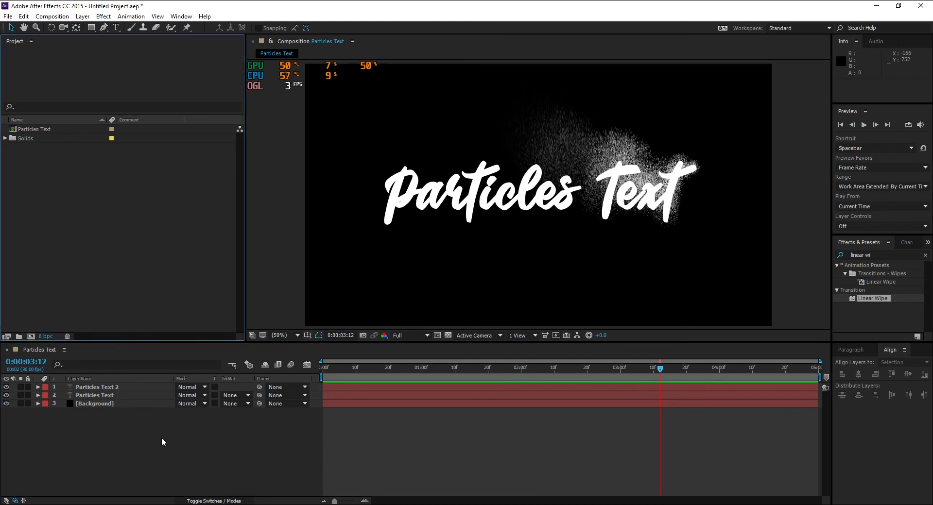
{"action": "left_click", "coordinate": [162, 438]}
{"action": "left_click", "coordinate": [138, 239]}
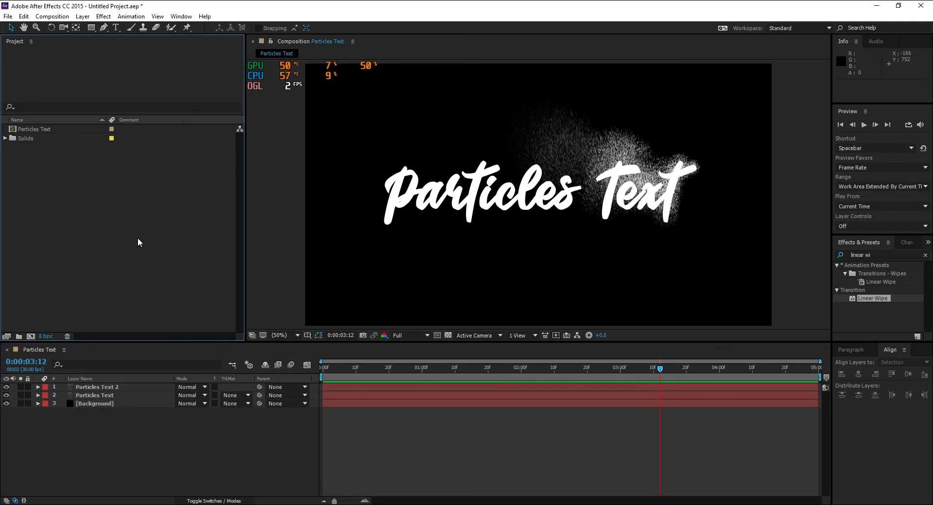